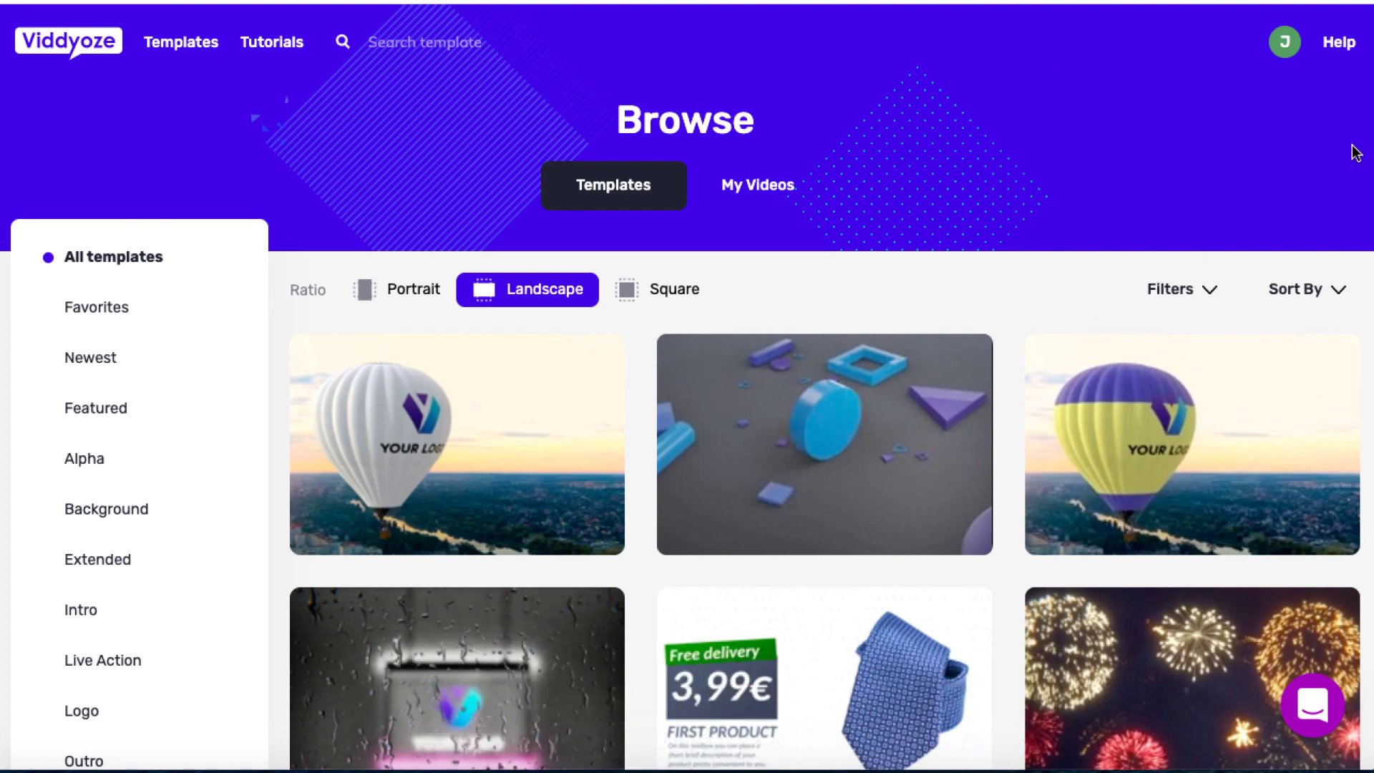
click(1340, 43)
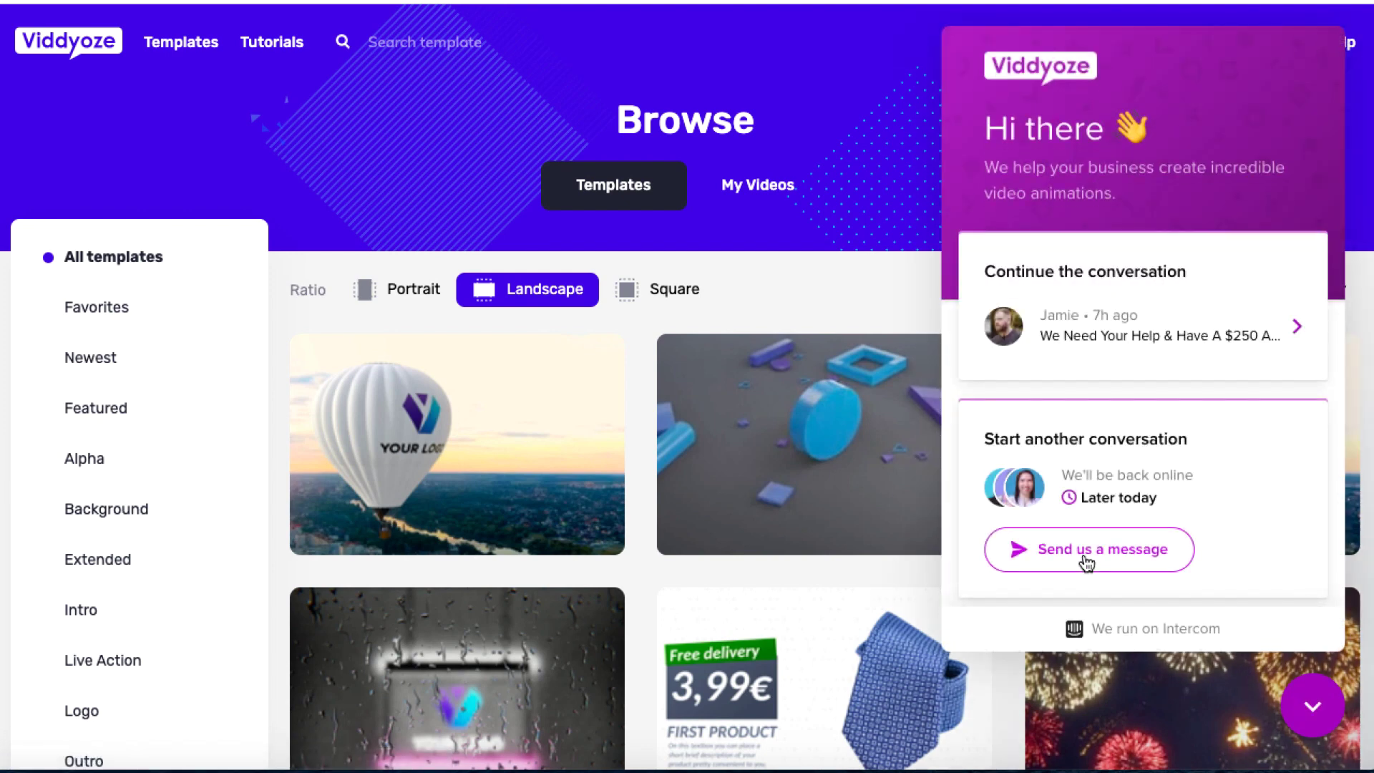
click(1317, 710)
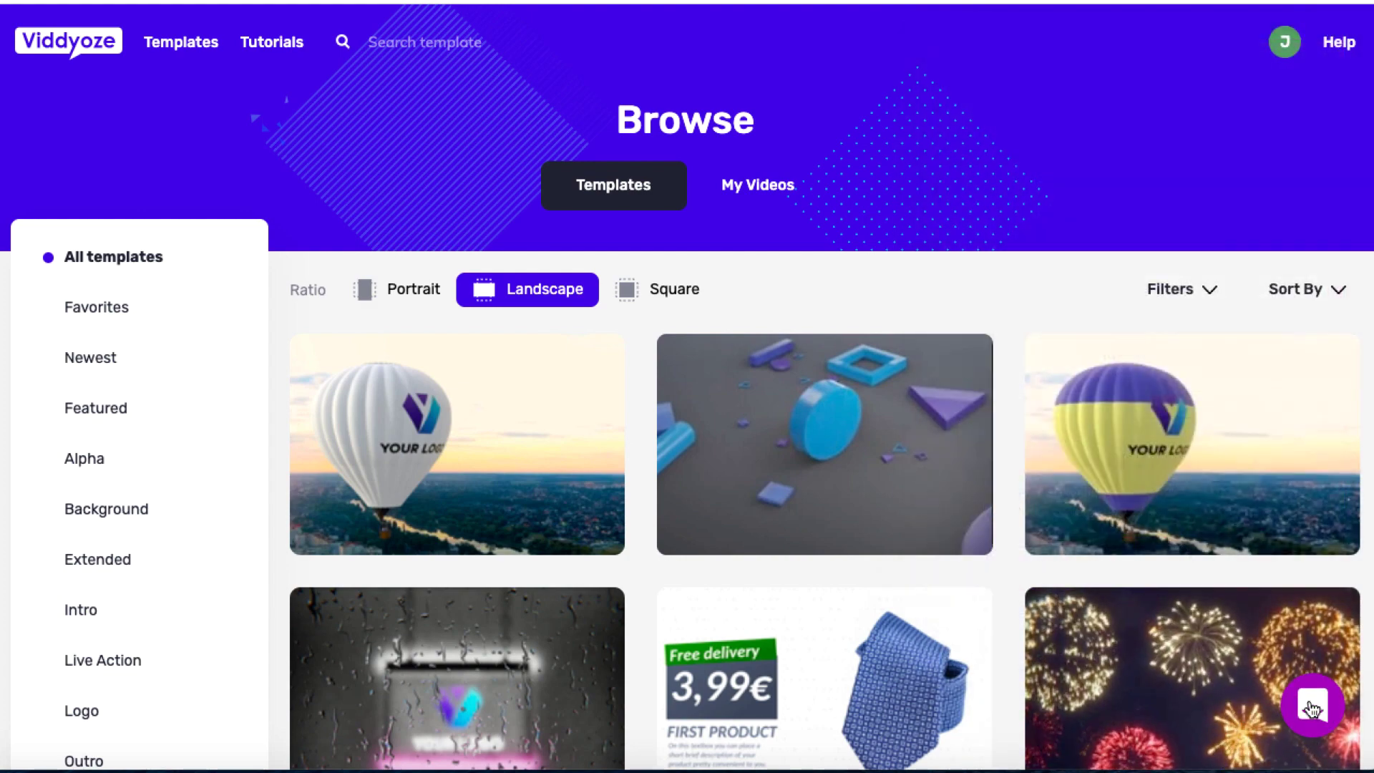
click(1315, 712)
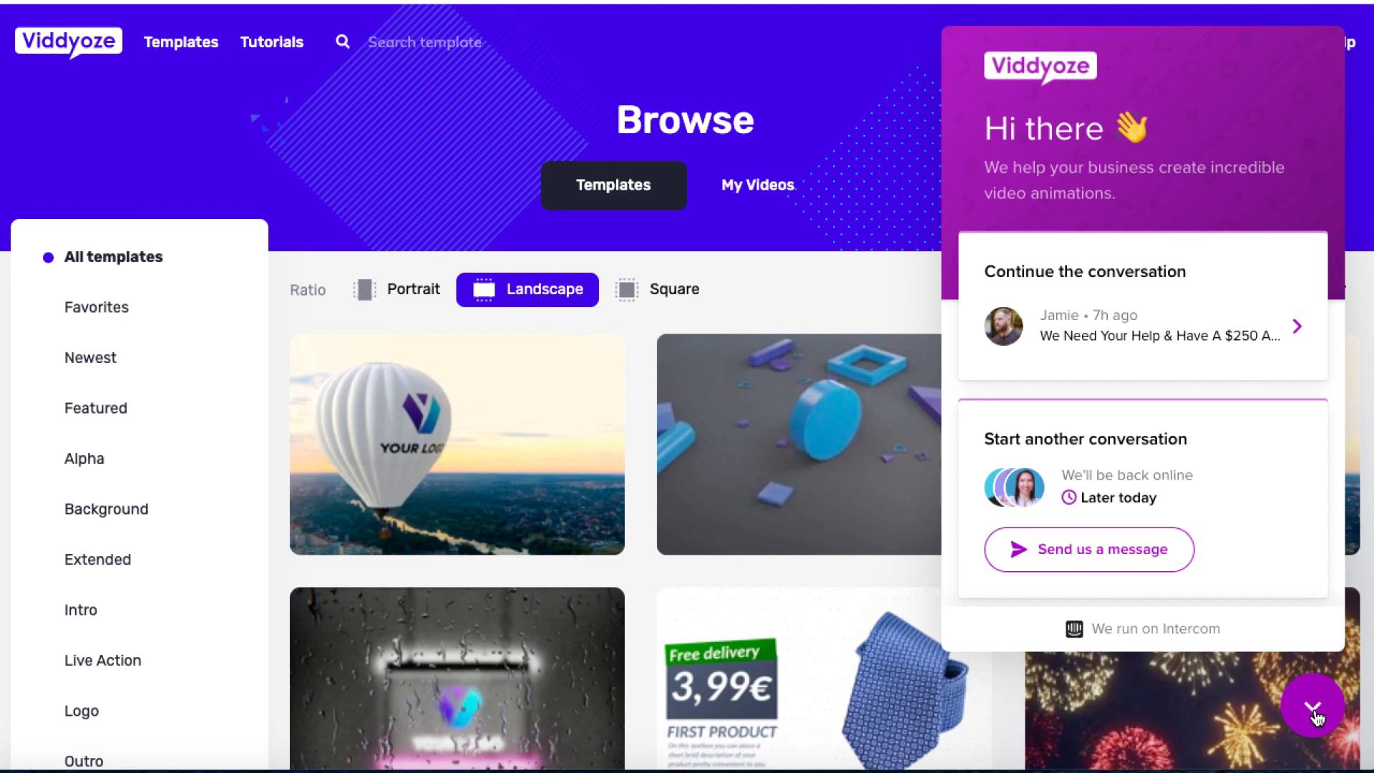
click(1315, 711)
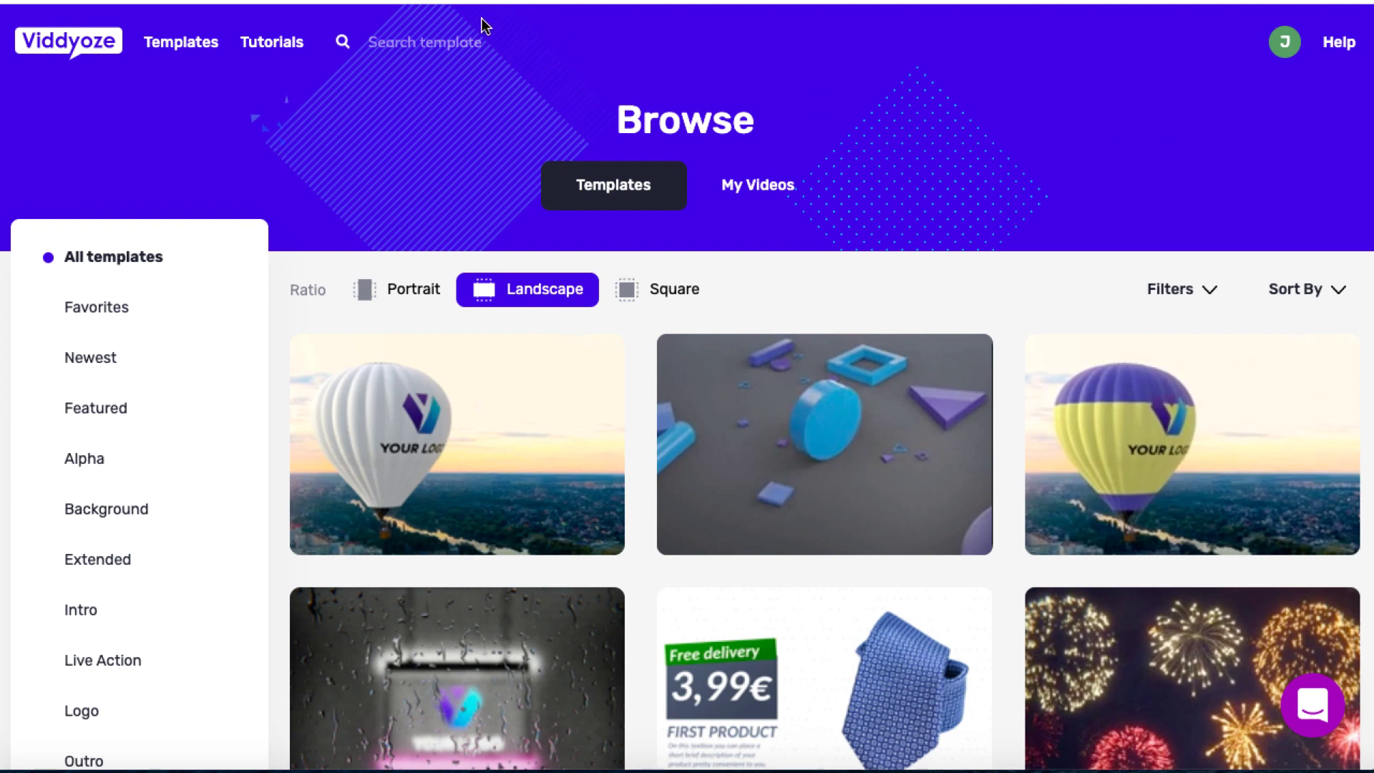
Step: Go to the Tutorials > Training page through the avatar's account menu
click(1286, 50)
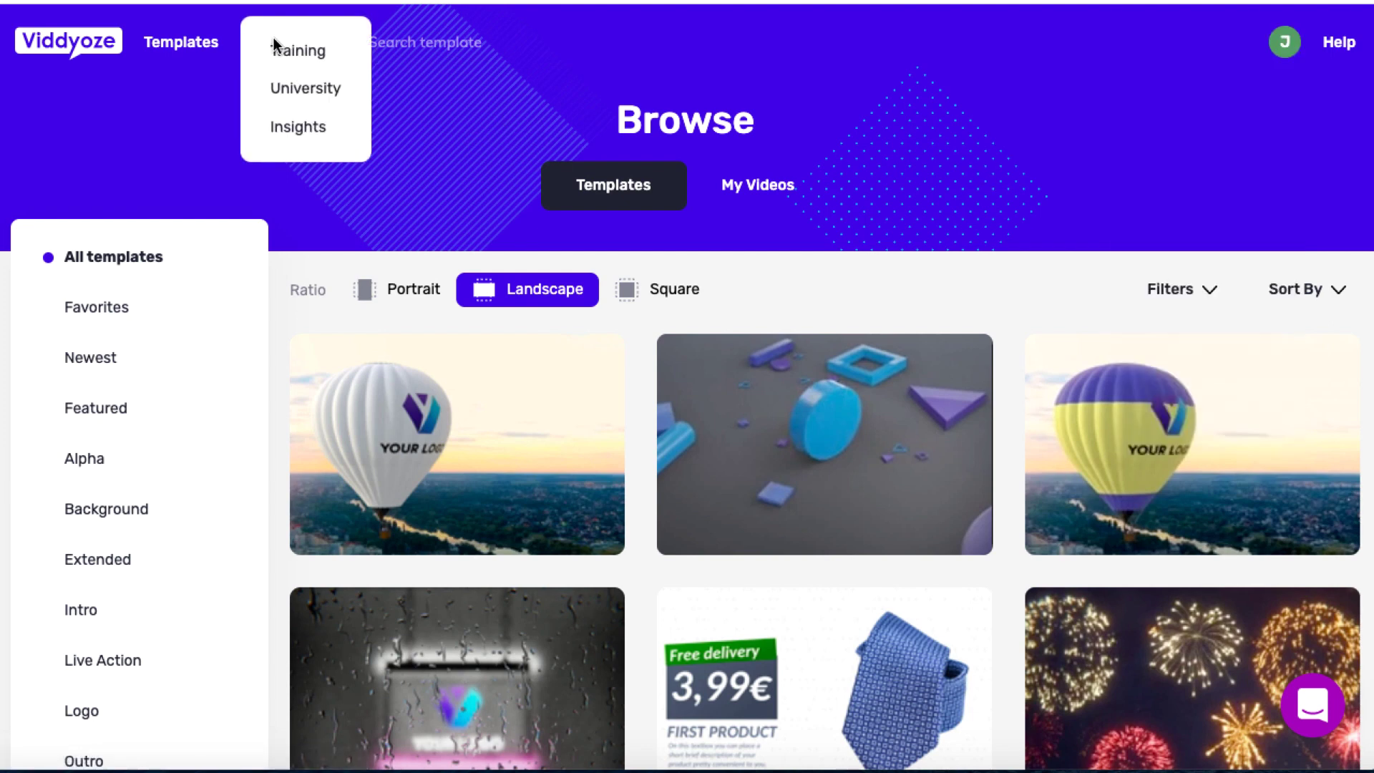
mouse_move(271, 43)
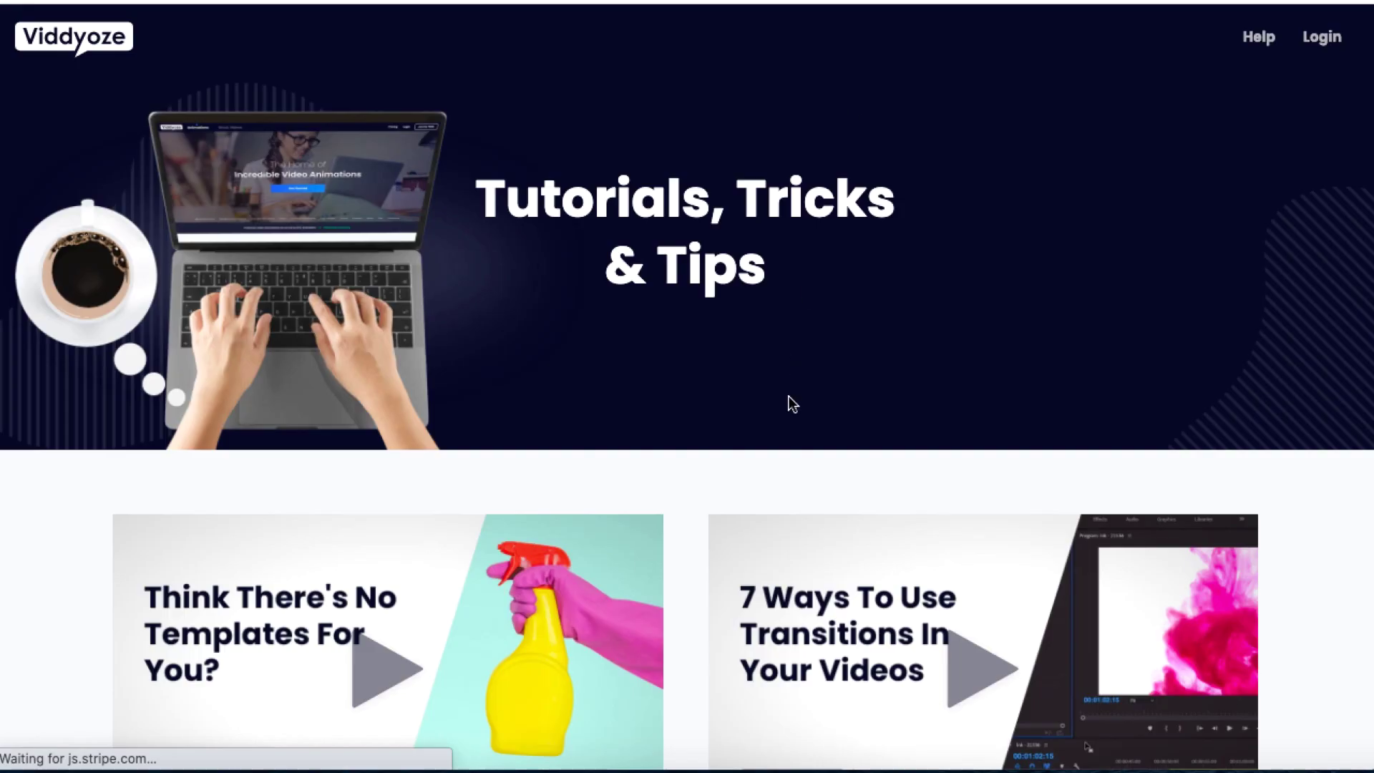
Step: Scroll down through the Tutorials, Tricks & Tips article thumbnails
scroll(792, 404, down, 5)
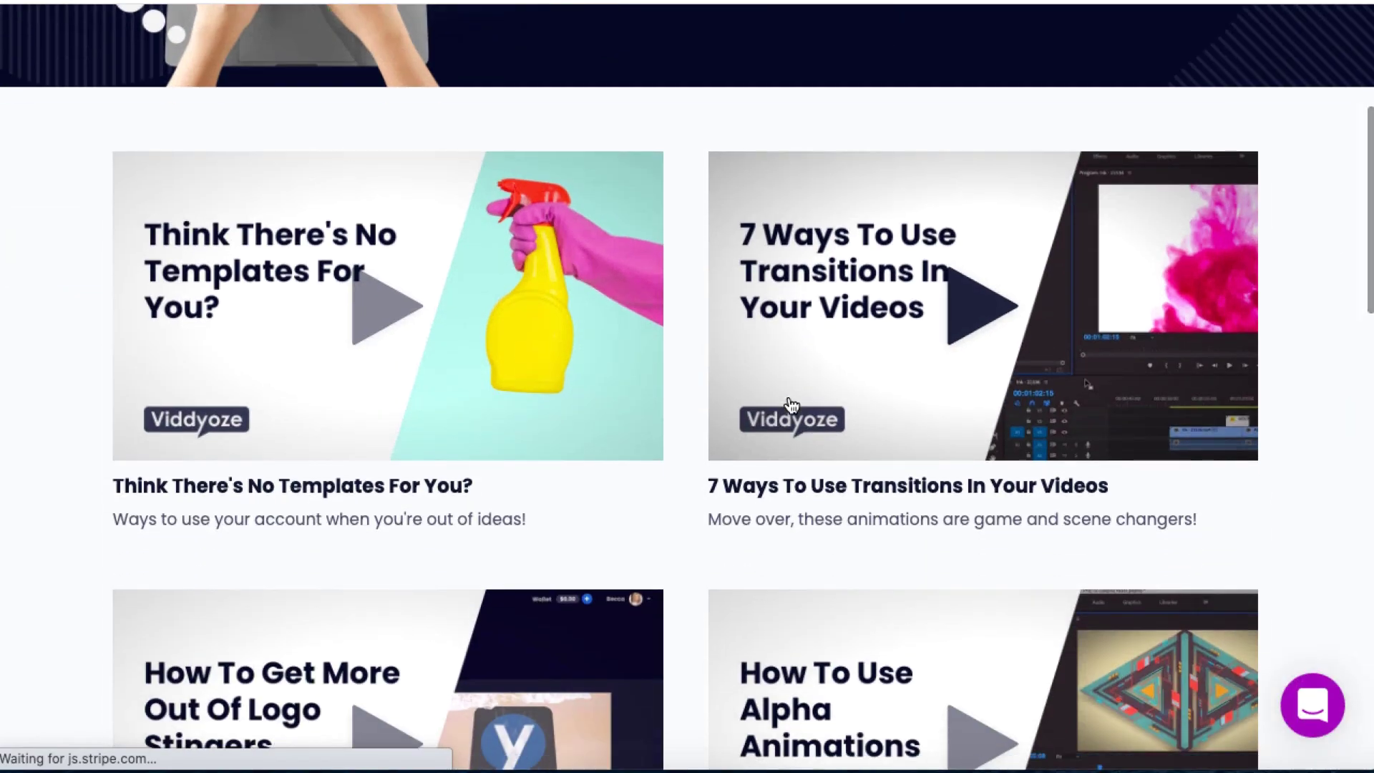
scroll(792, 404, down, 2)
scroll(793, 404, down, 4)
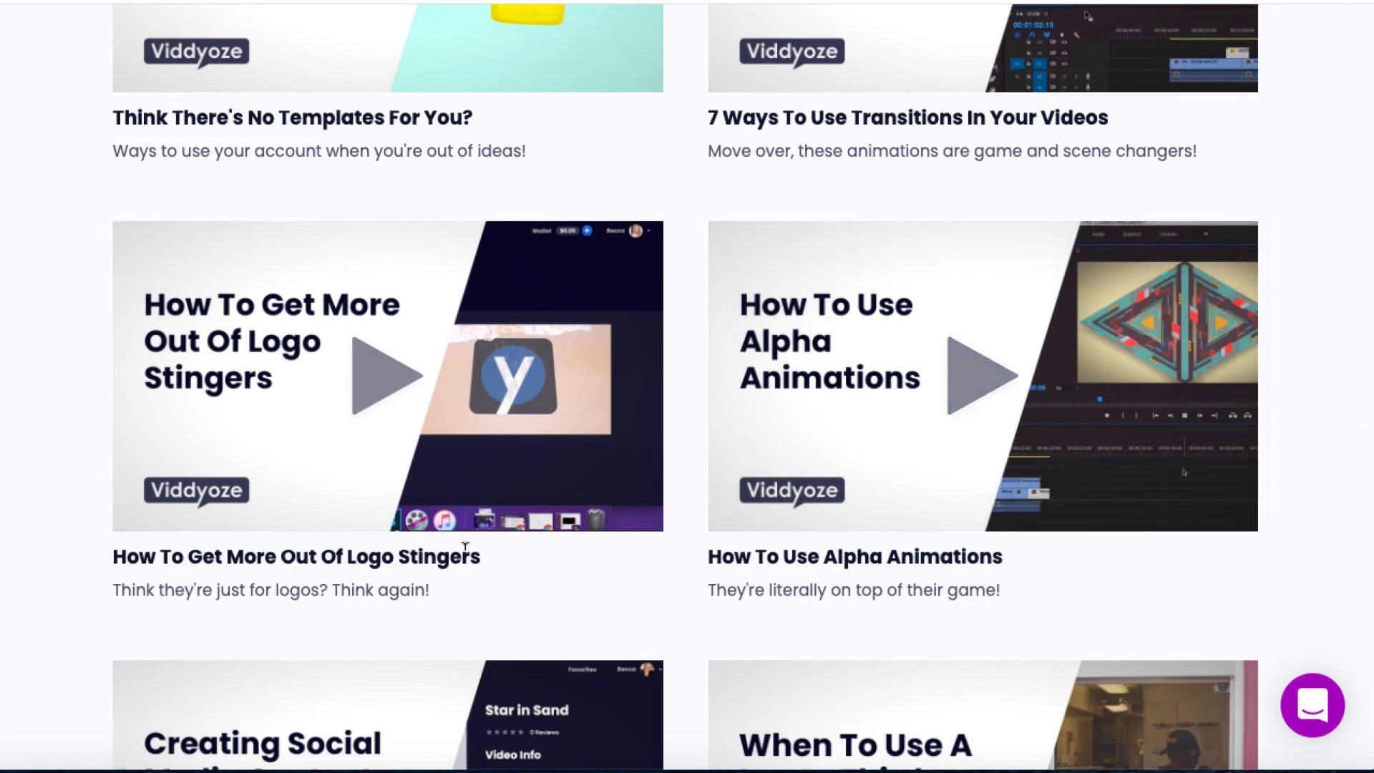
scroll(465, 546, down, 5)
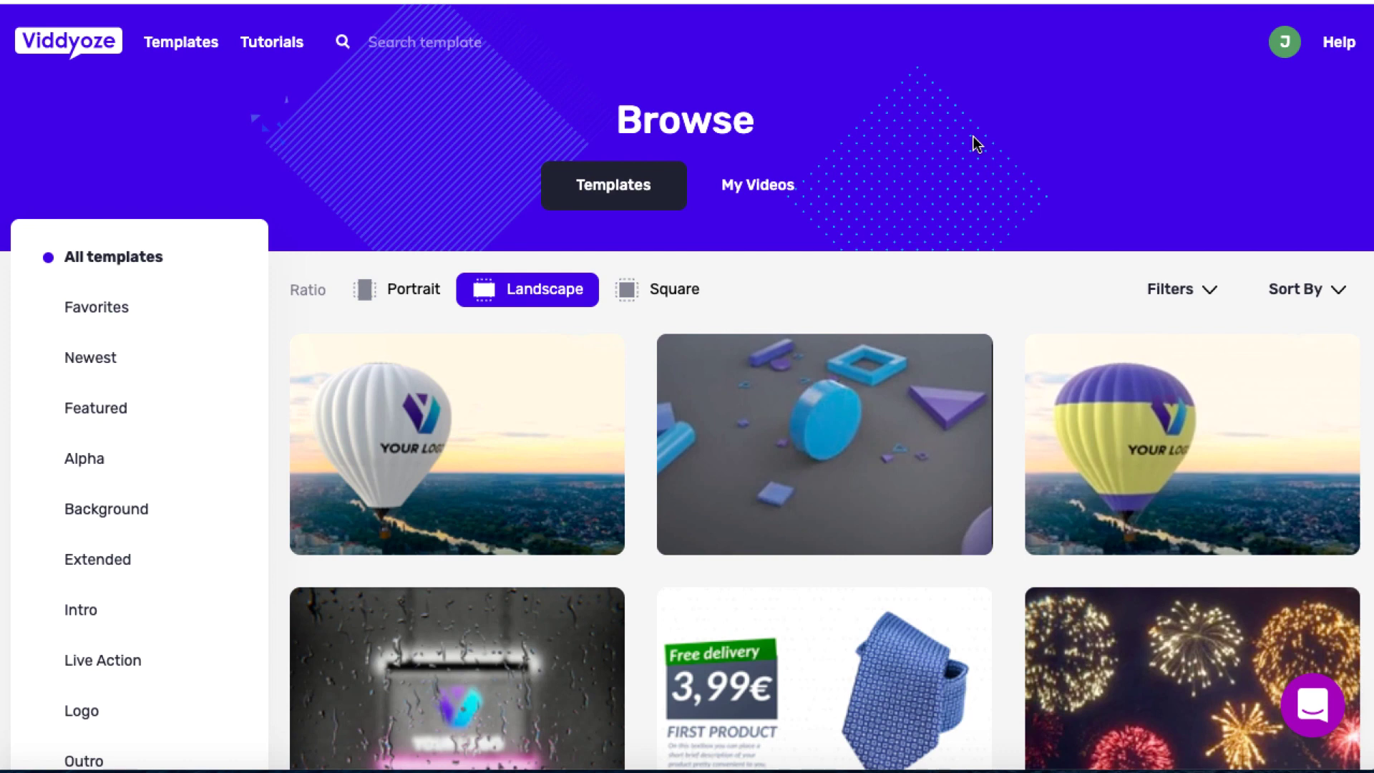
scroll(973, 136, down, 2)
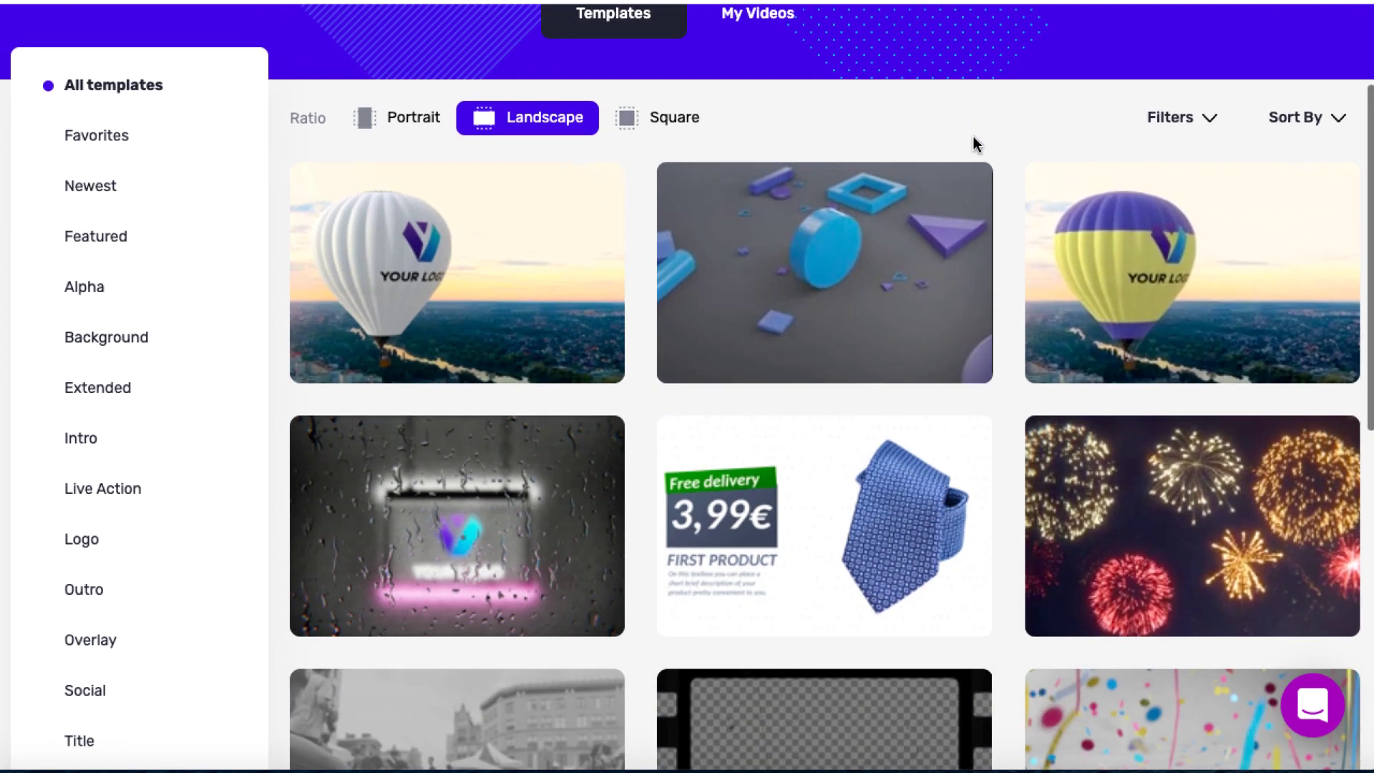
mouse_move(535, 265)
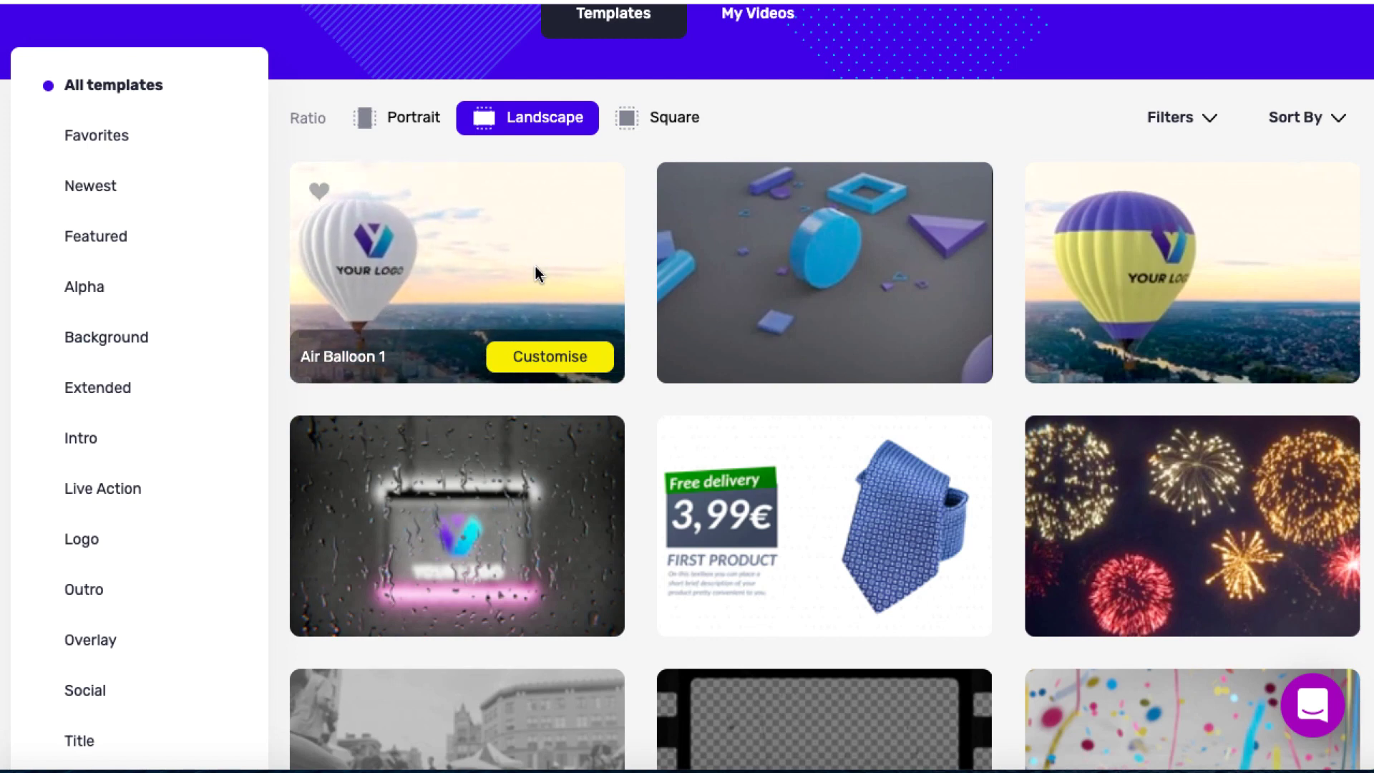
mouse_move(874, 244)
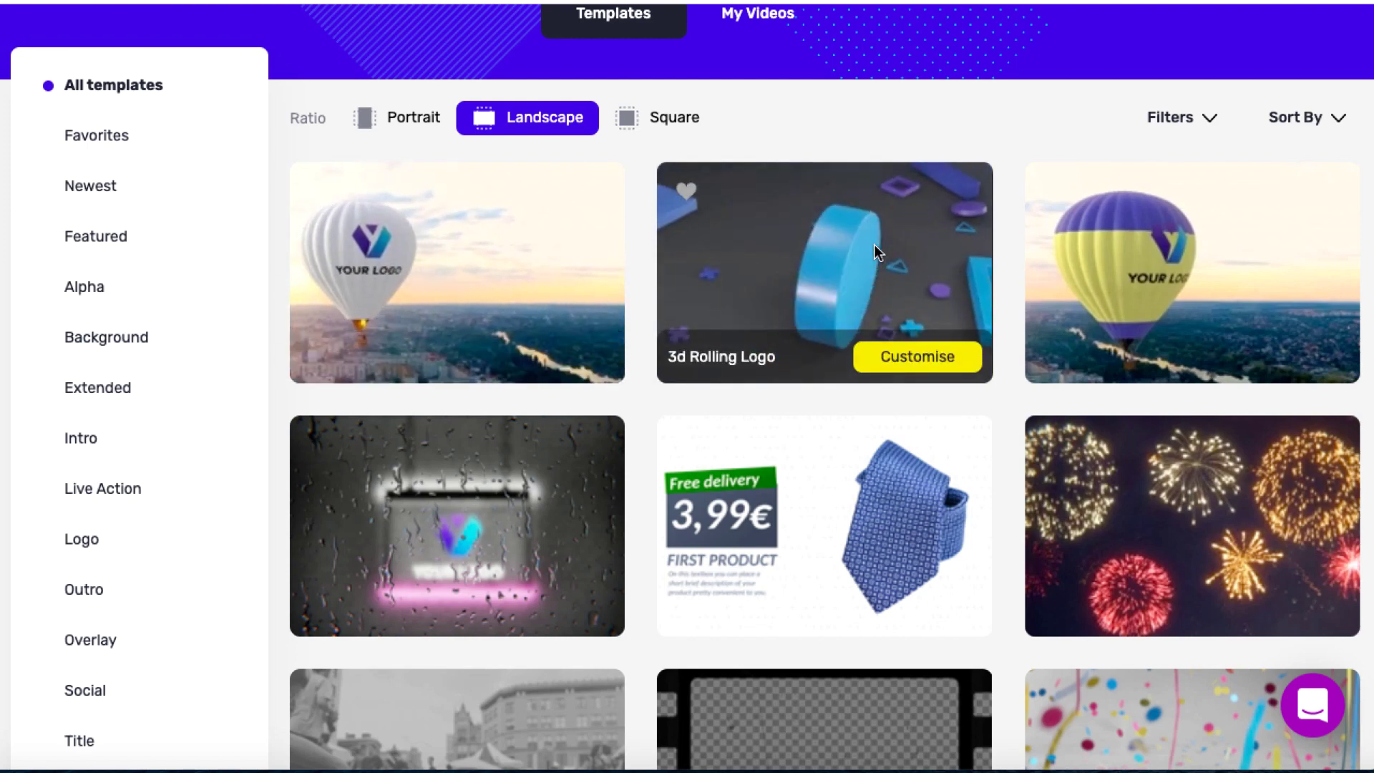
mouse_move(1135, 220)
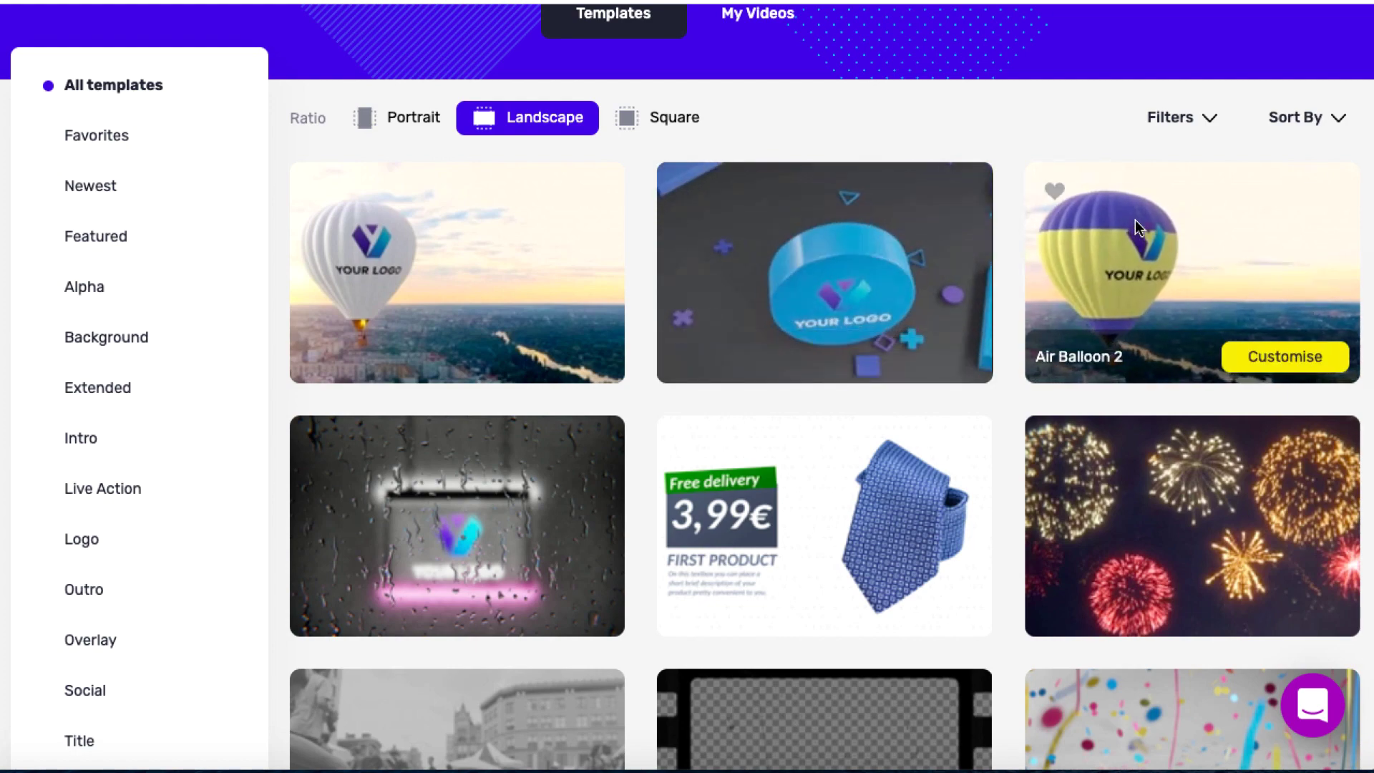
mouse_move(1148, 435)
scroll(1148, 435, down, 6)
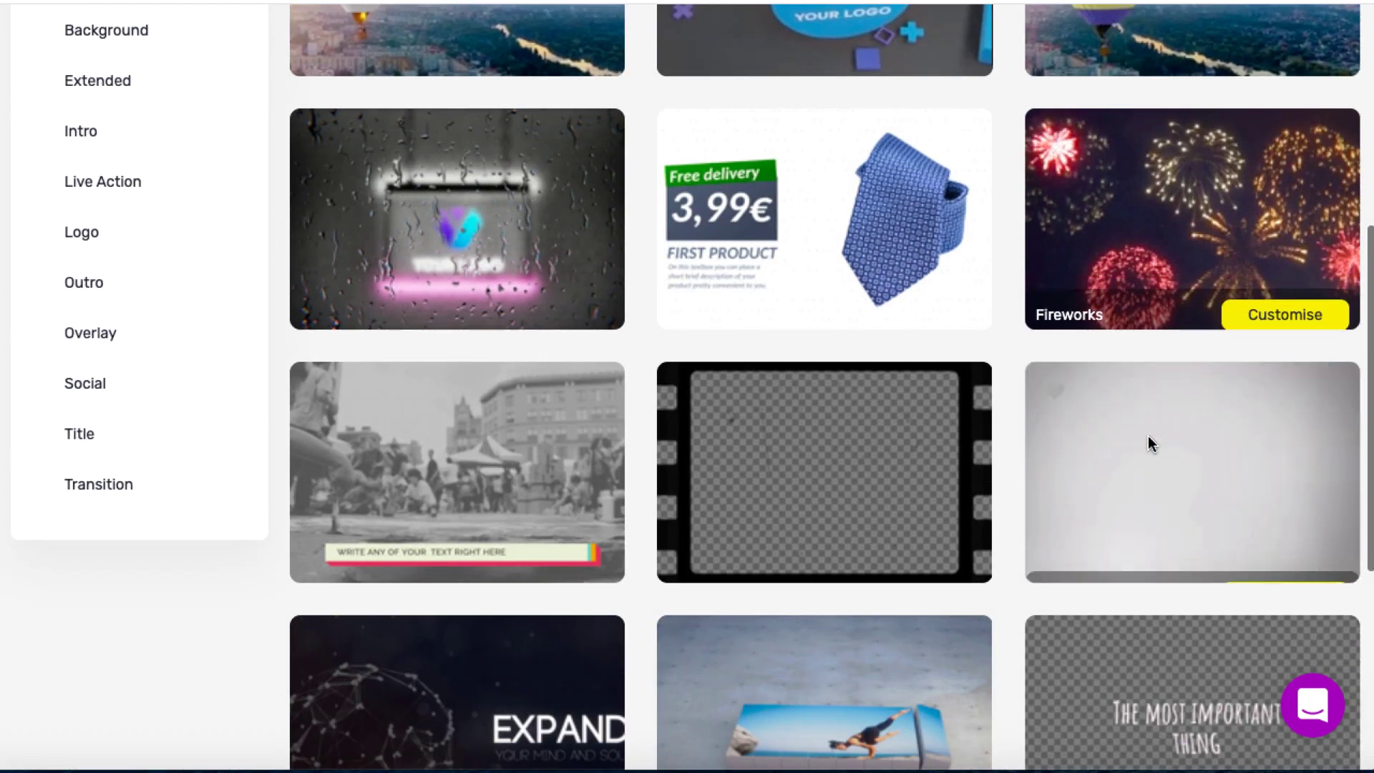
scroll(1148, 435, up, 5)
scroll(1148, 438, up, 3)
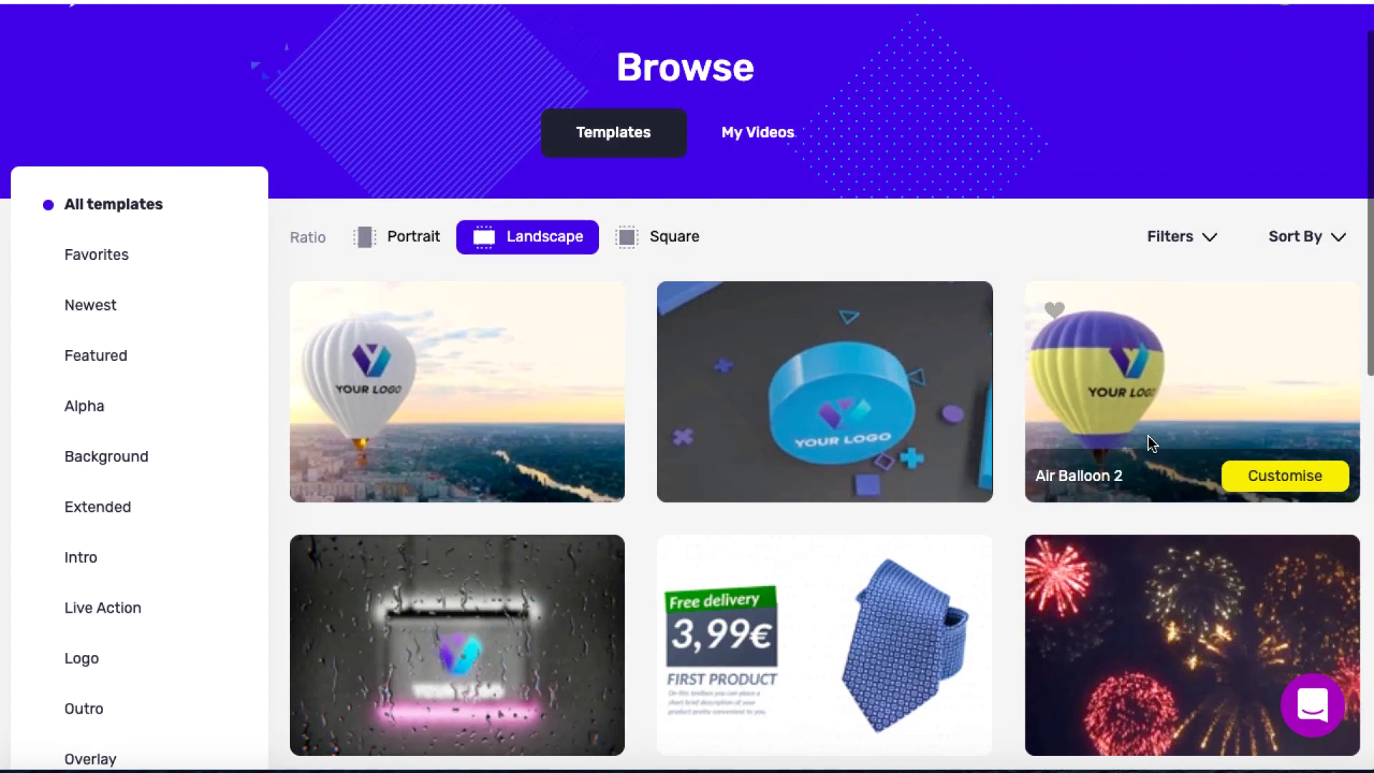
scroll(111, 460, down, 2)
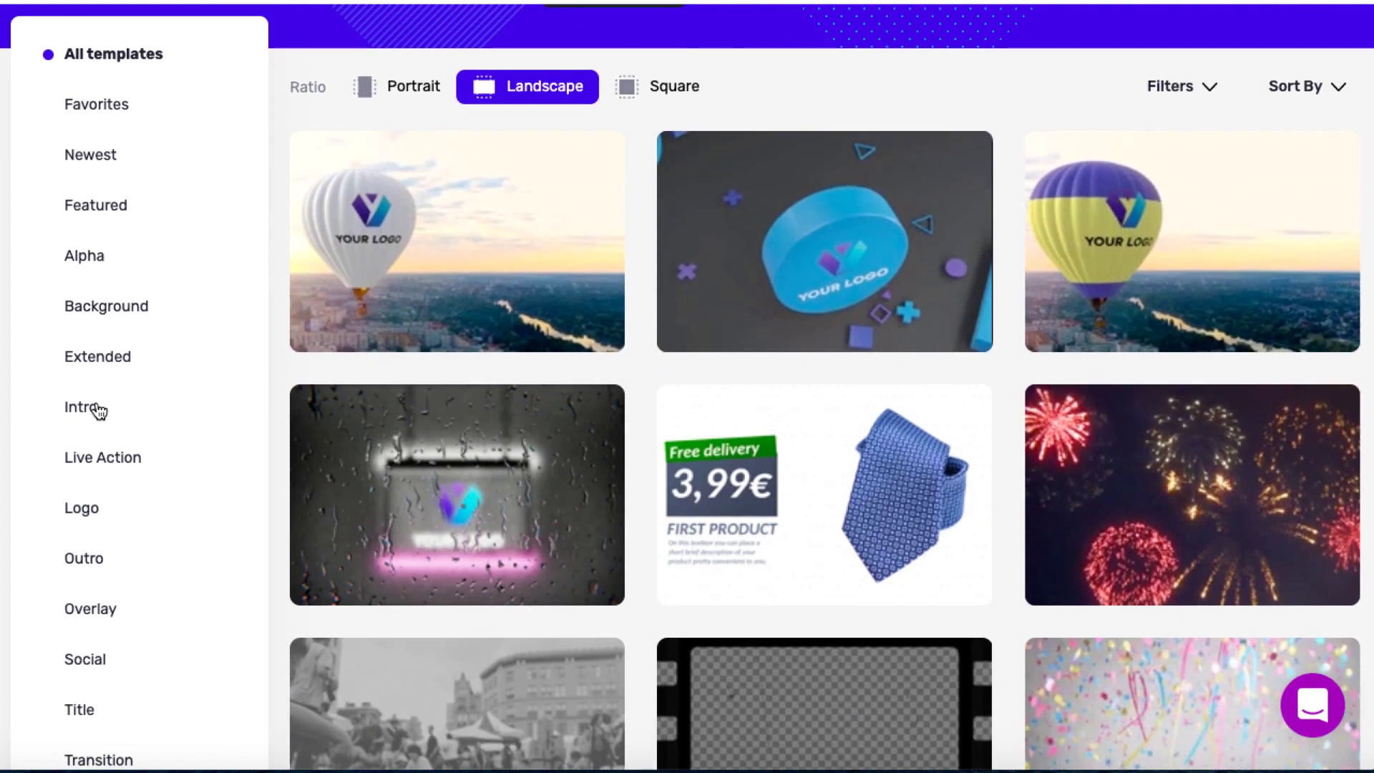
Step: Filter the templates to Outro and browse the results
click(83, 561)
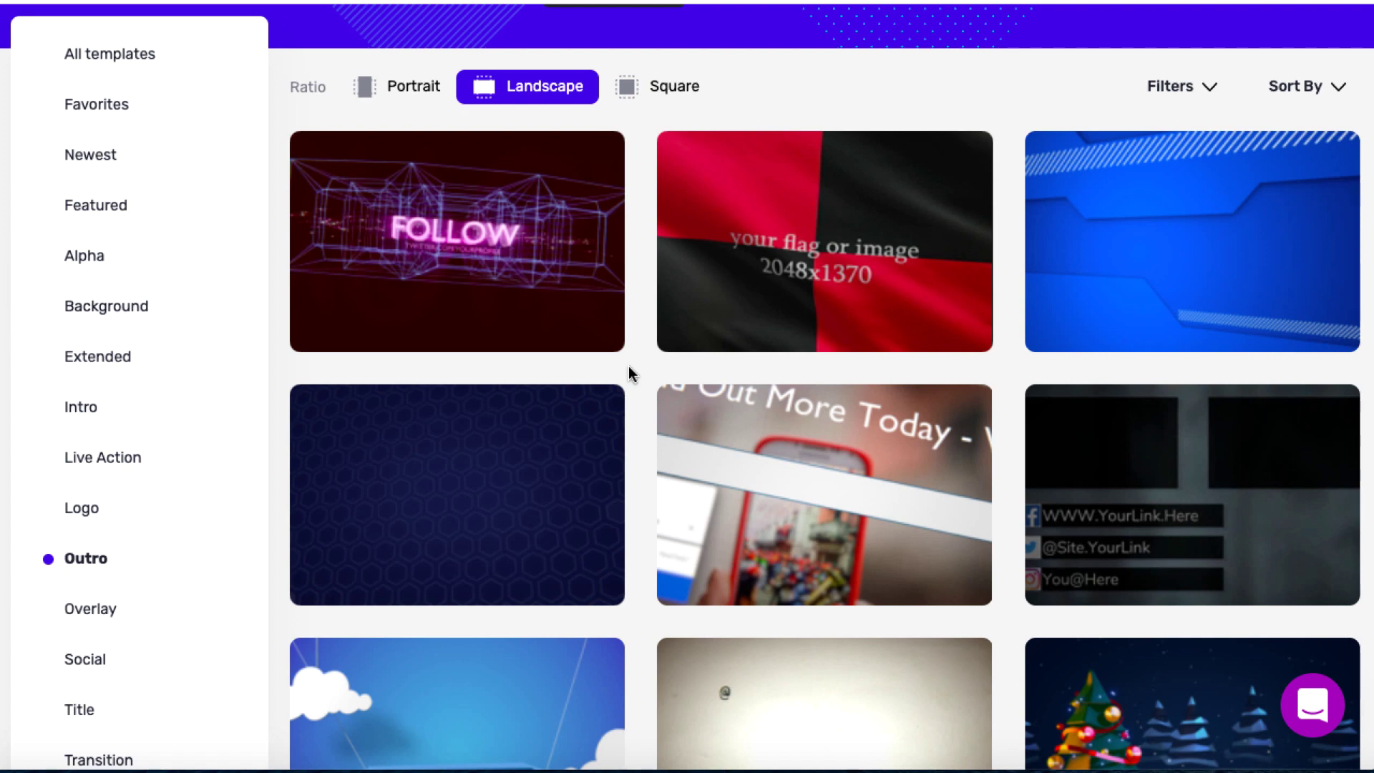
scroll(629, 504, down, 3)
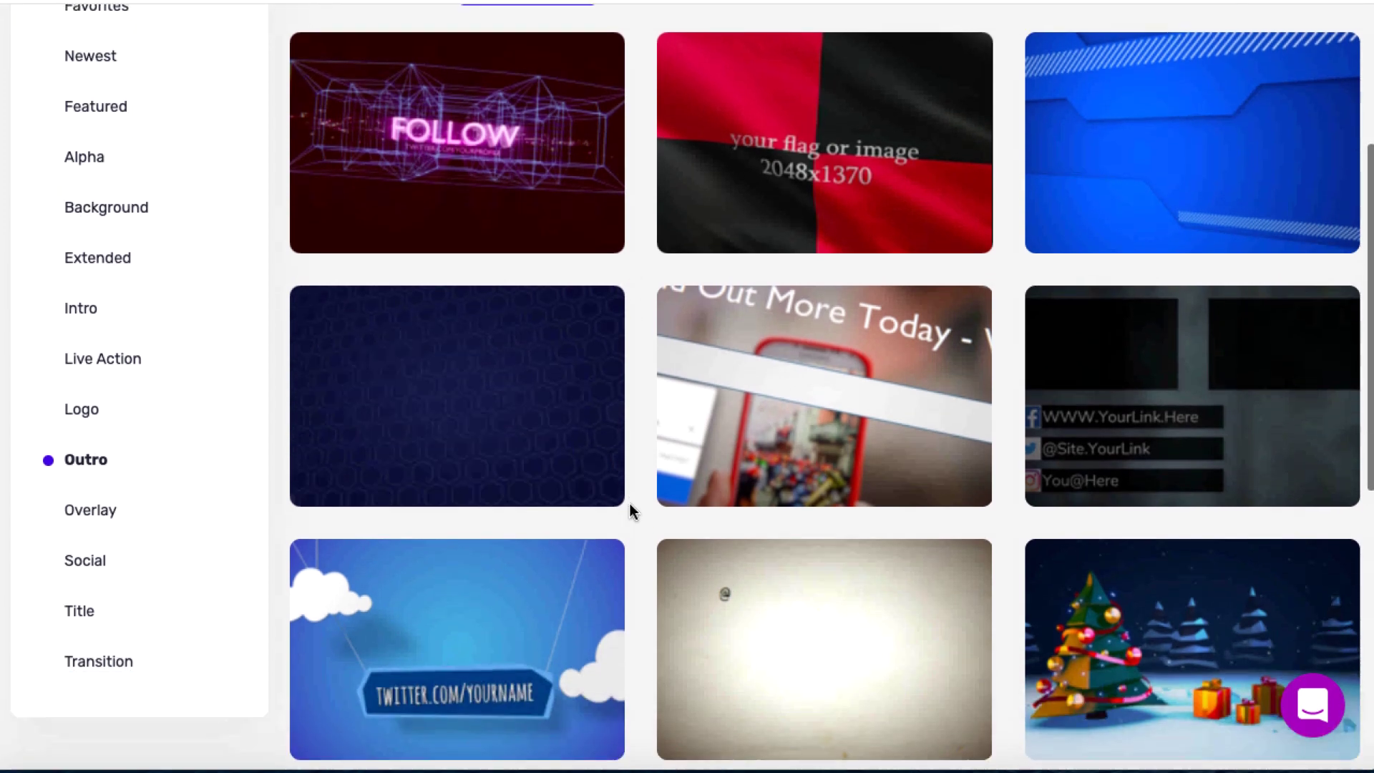
scroll(630, 504, up, 1)
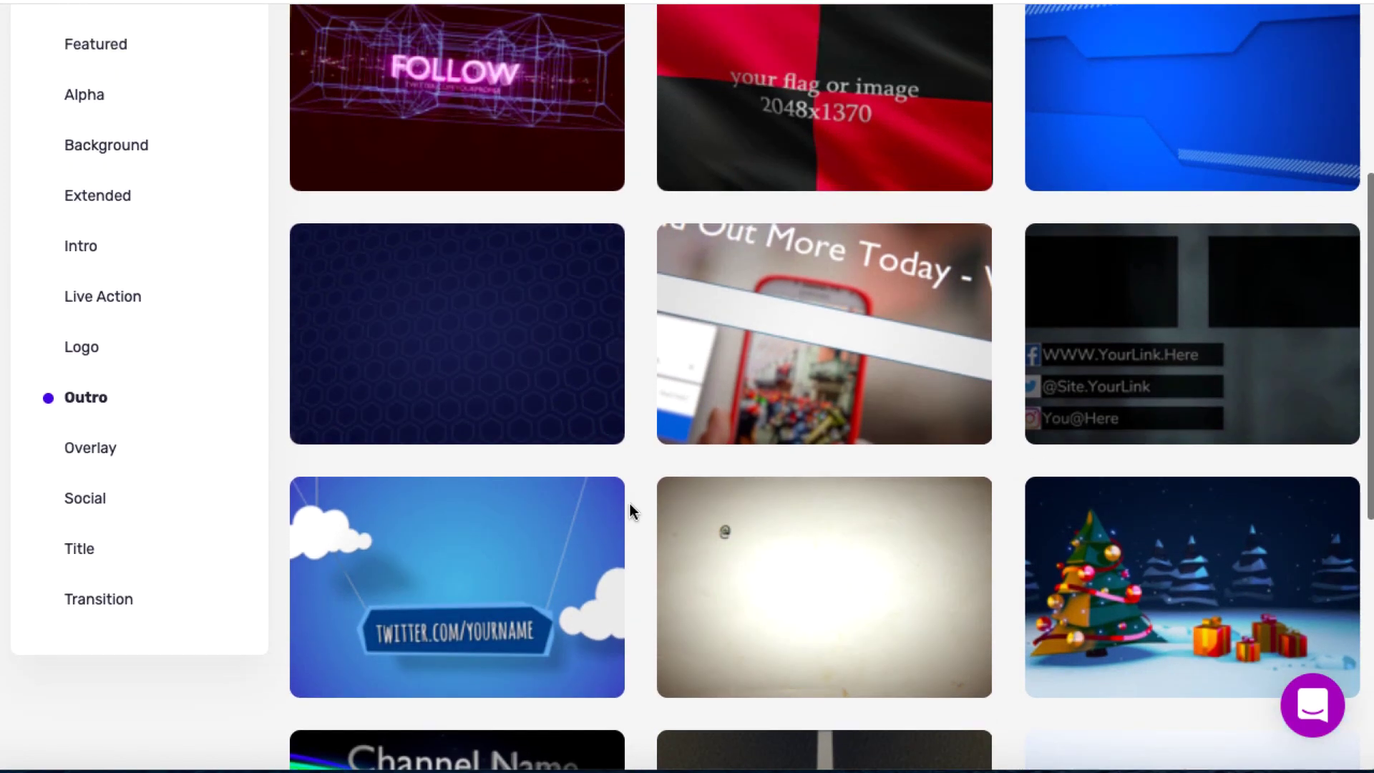
mouse_move(471, 311)
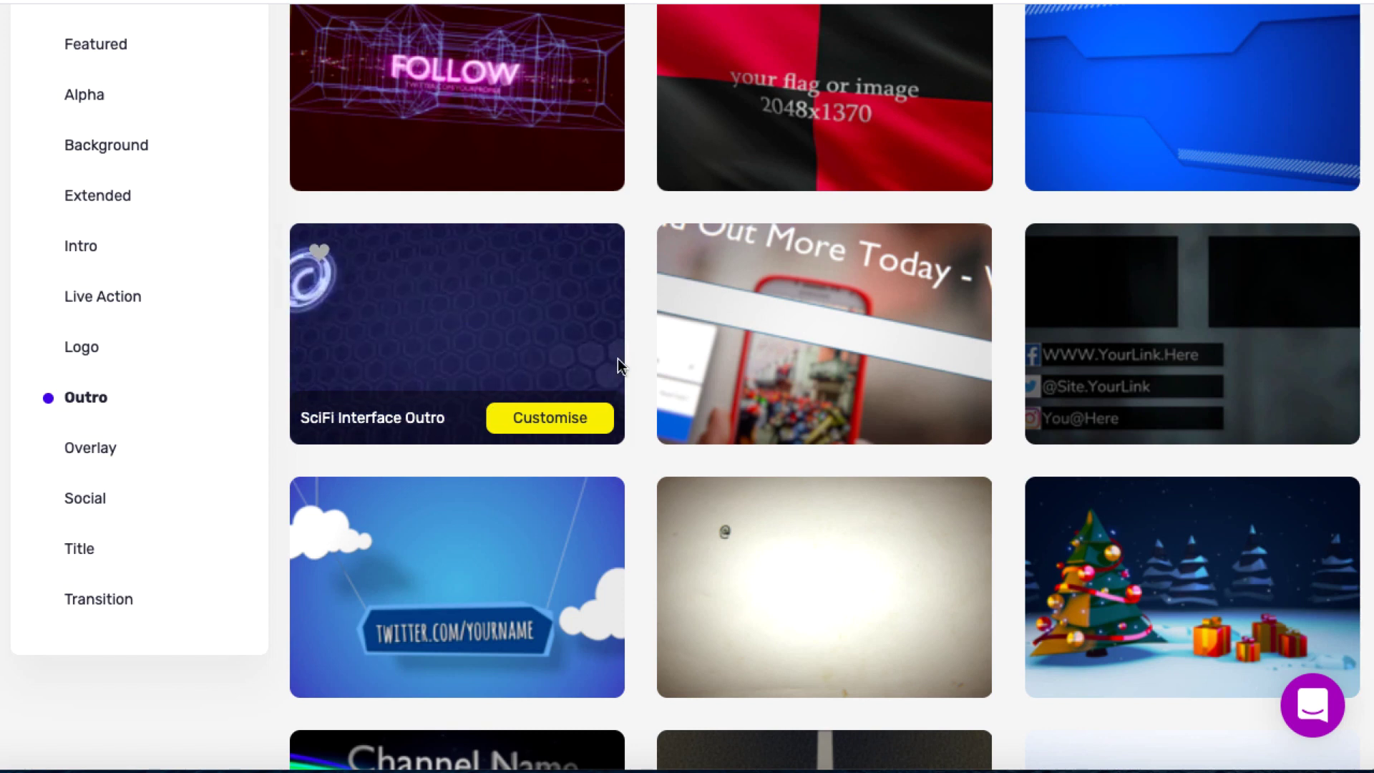
scroll(612, 361, up, 2)
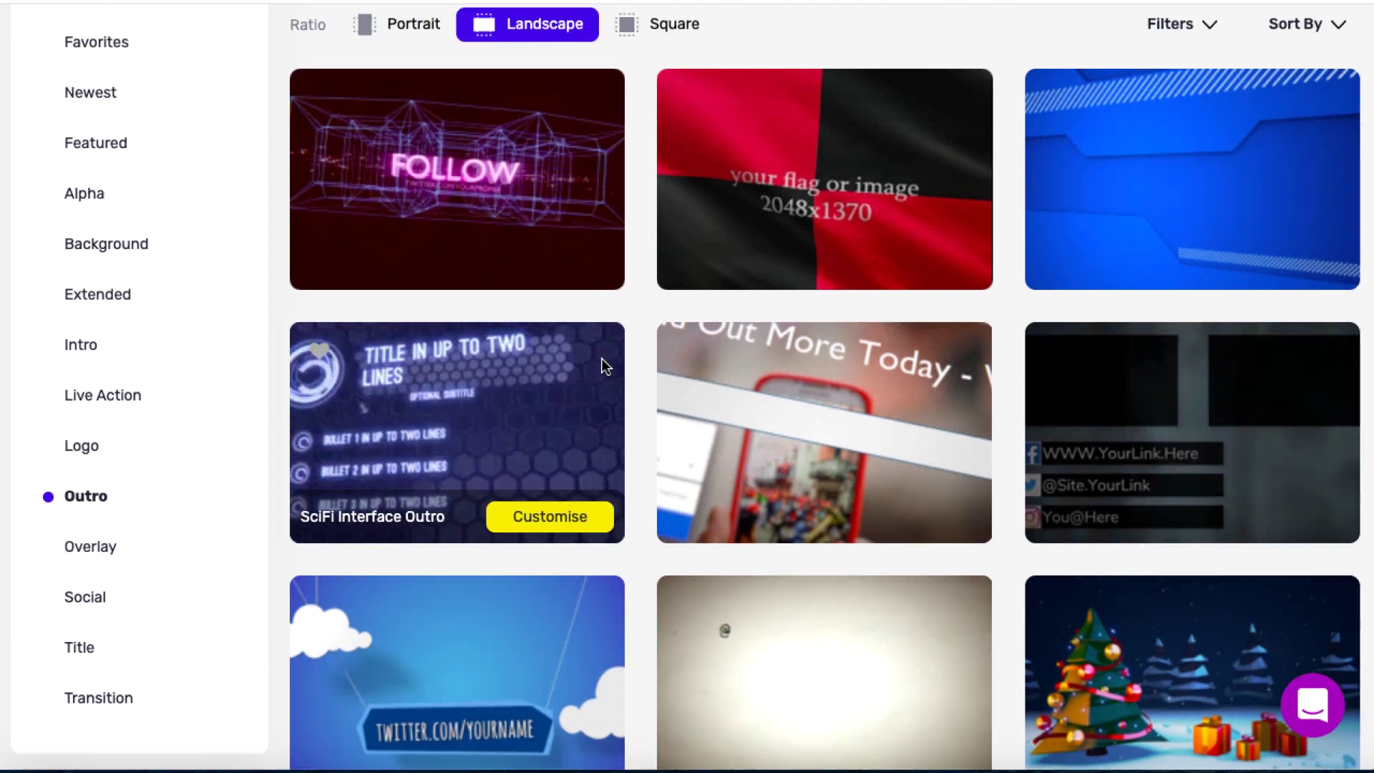
scroll(604, 366, up, 3)
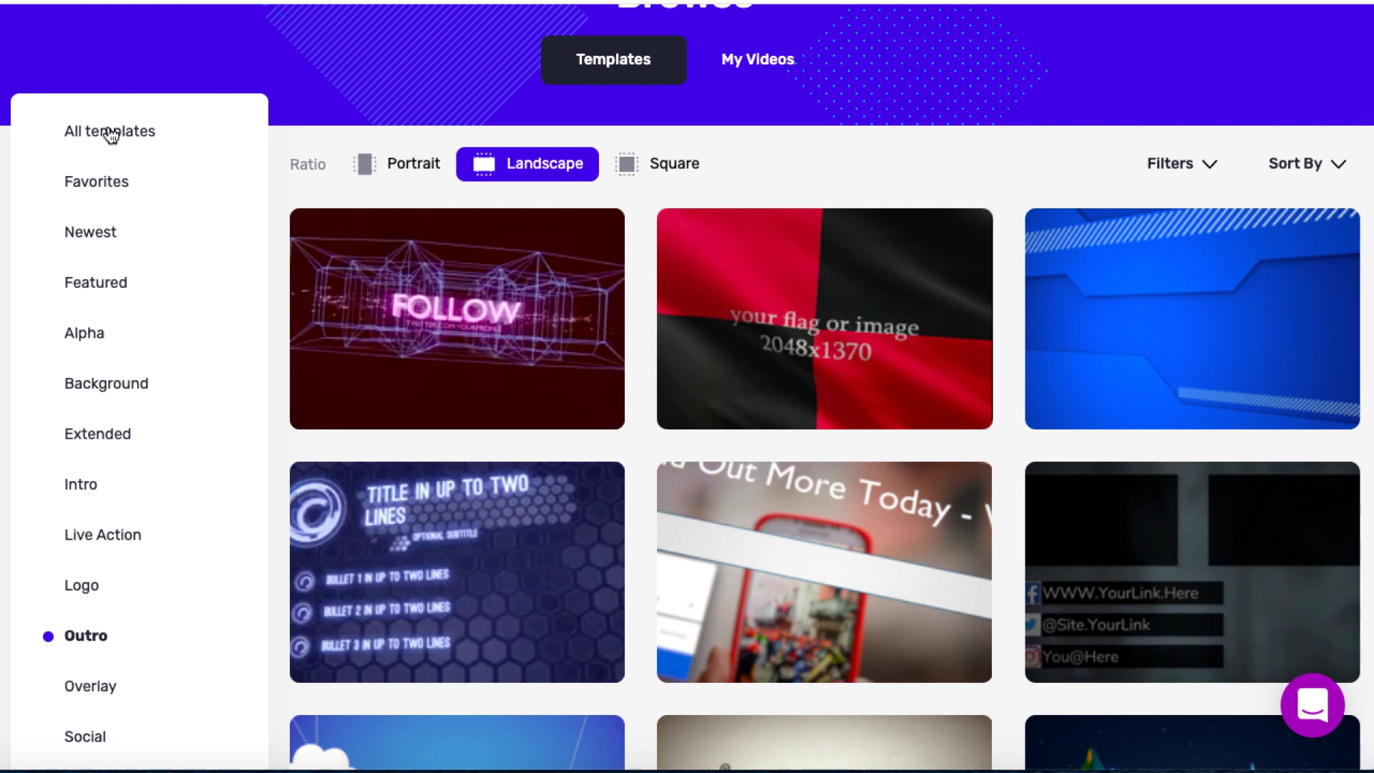
Step: Show all templates again and start customising the Raindrops neon template
click(111, 134)
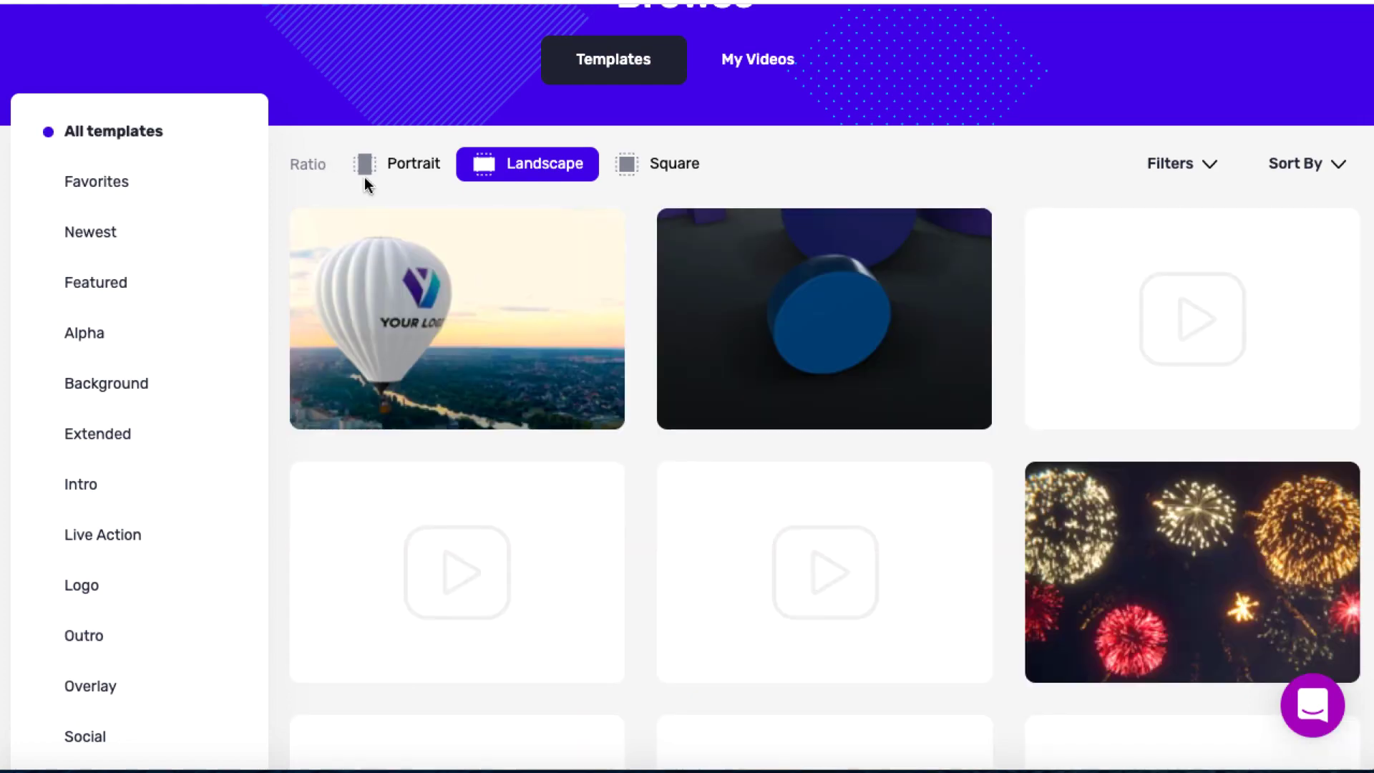
scroll(817, 133, up, 2)
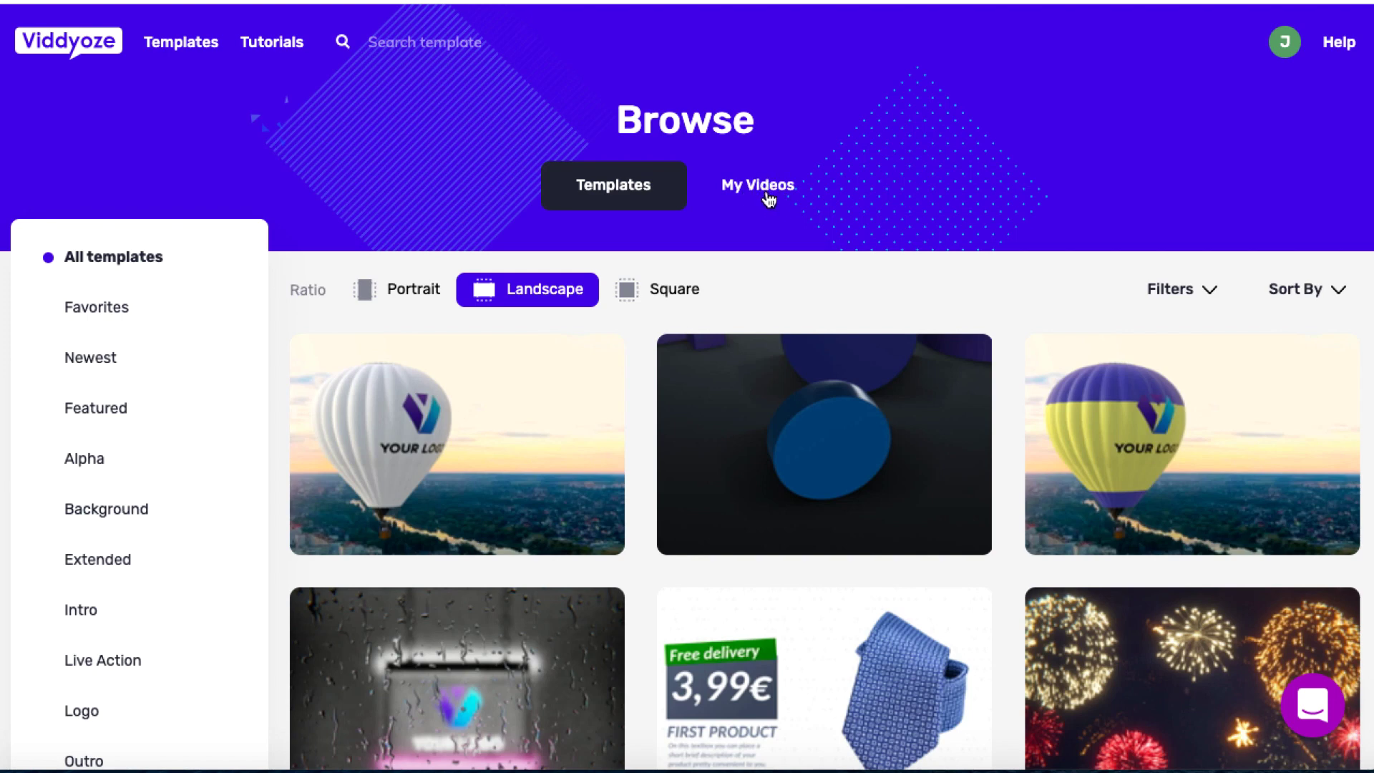
scroll(767, 196, down, 2)
mouse_move(427, 531)
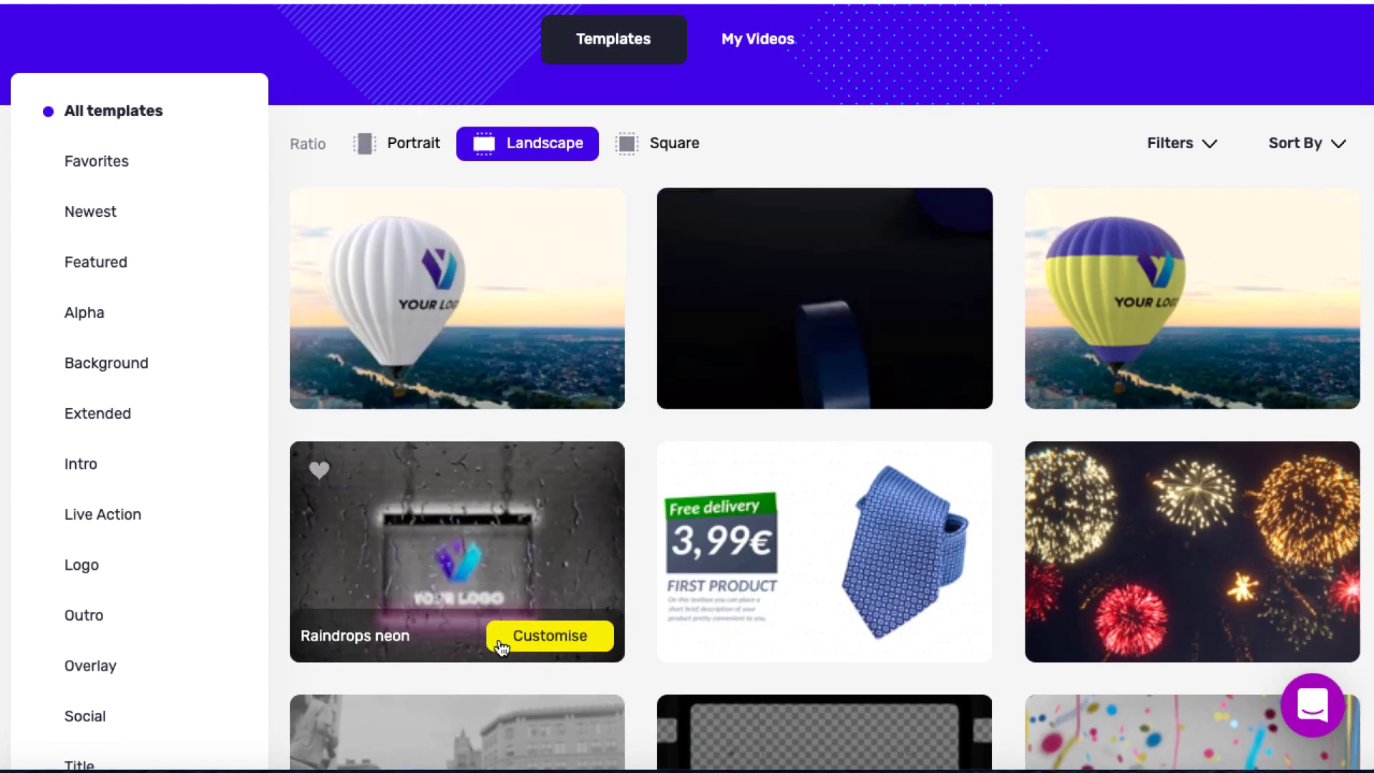
click(545, 645)
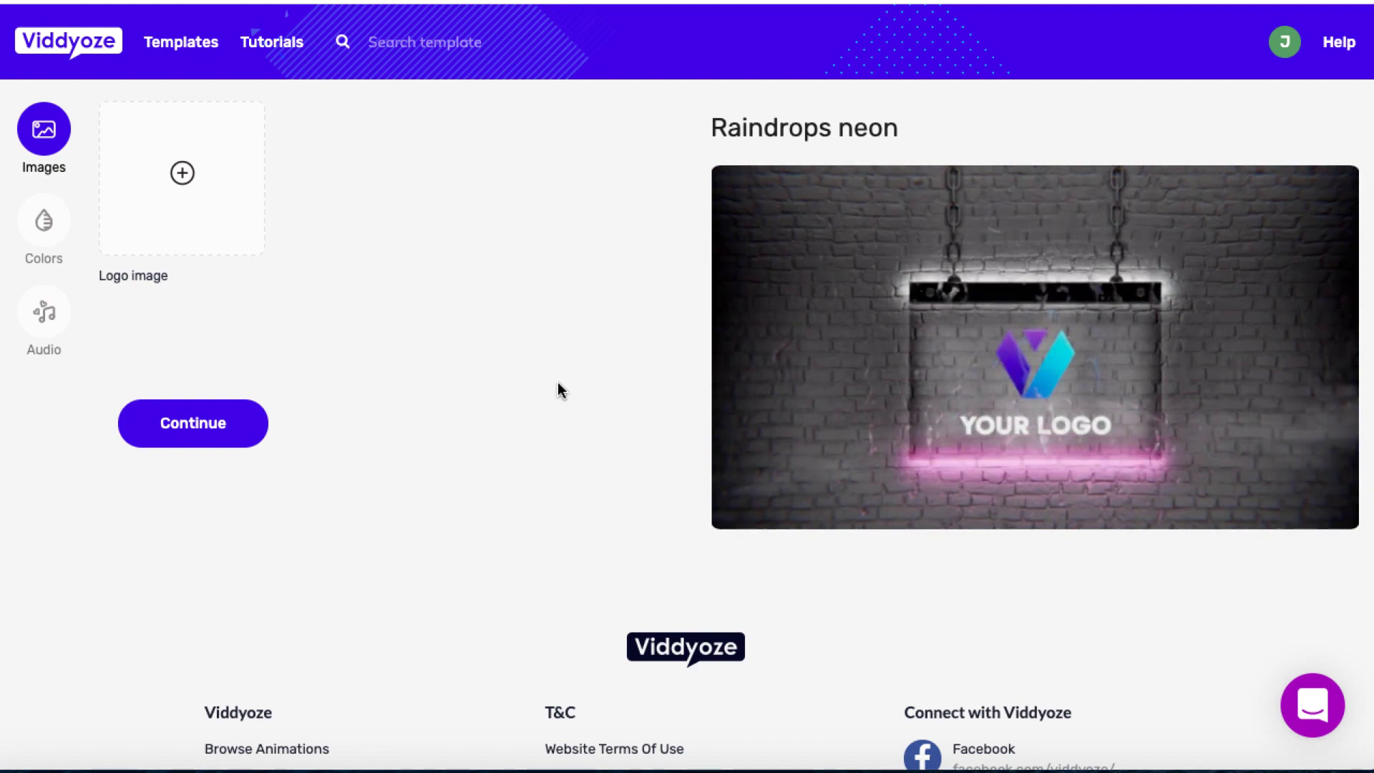
Step: Wait for the Raindrops neon editor to load its empty Logo image box
mouse_move(827, 435)
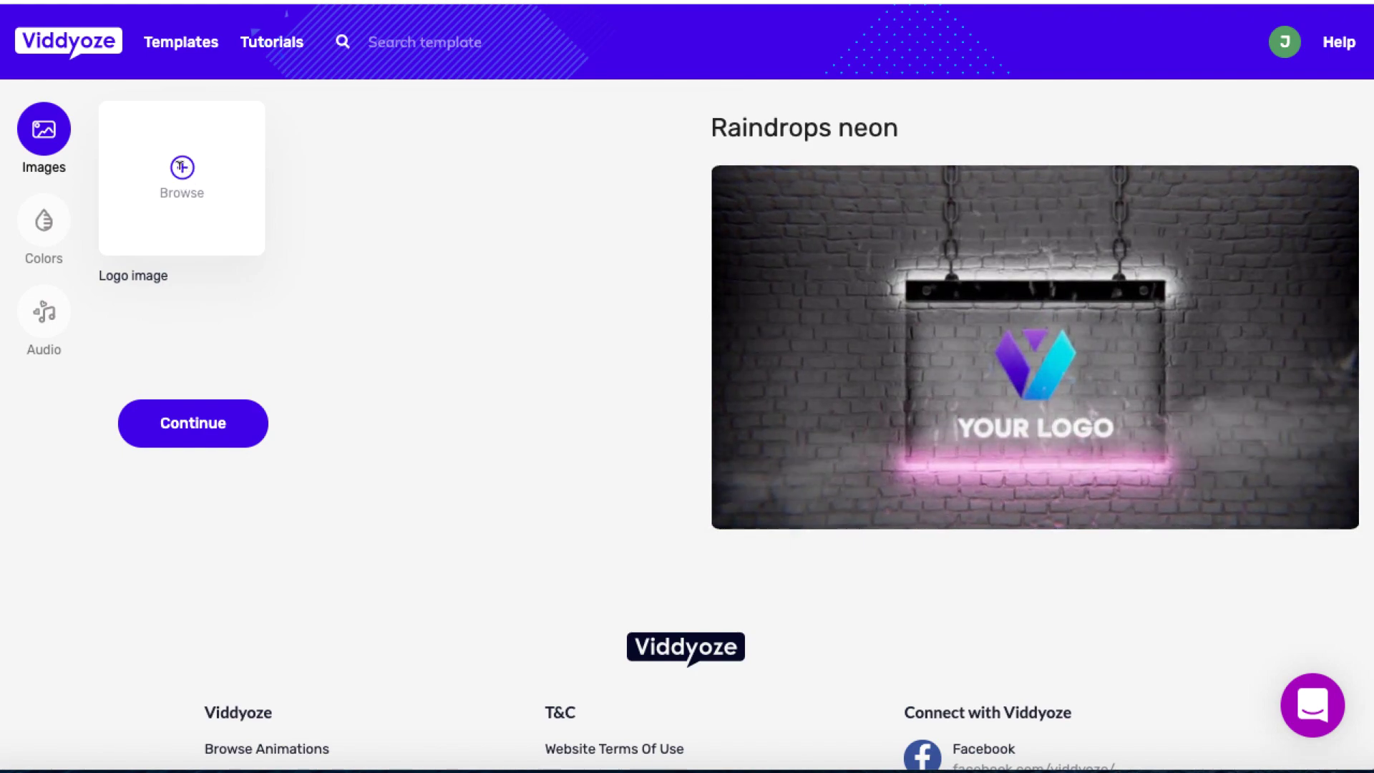
Step: Choose to upload an image from the computer for the logo slot
click(183, 168)
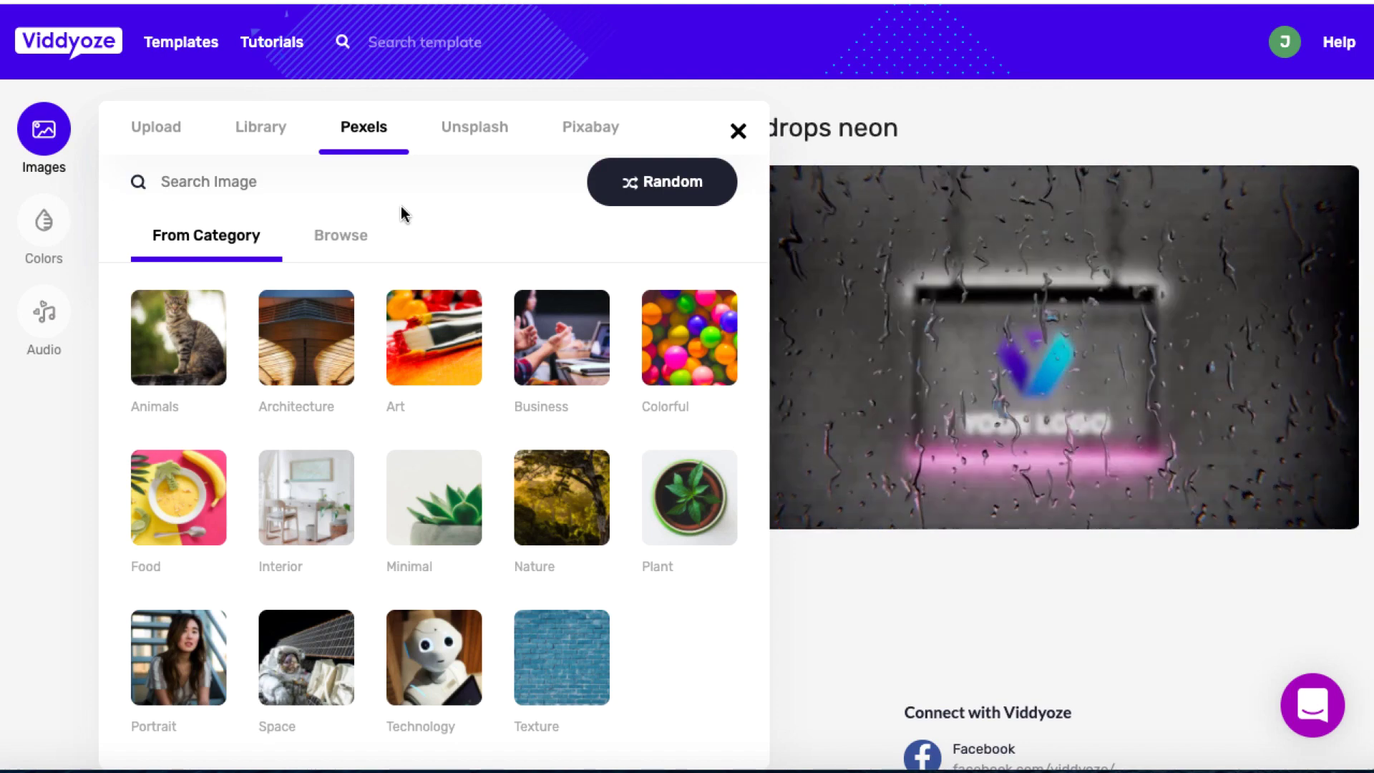
click(152, 130)
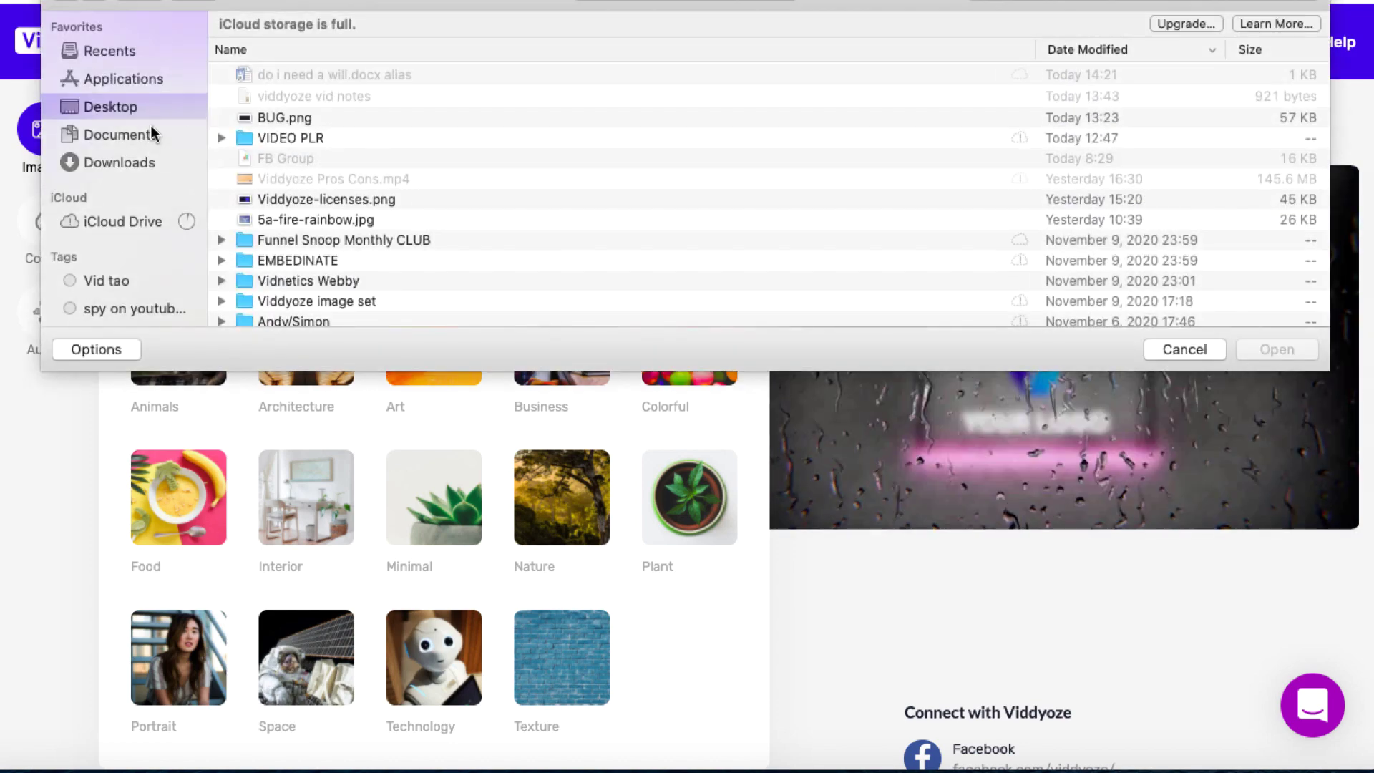
scroll(323, 216, down, 5)
scroll(324, 218, down, 3)
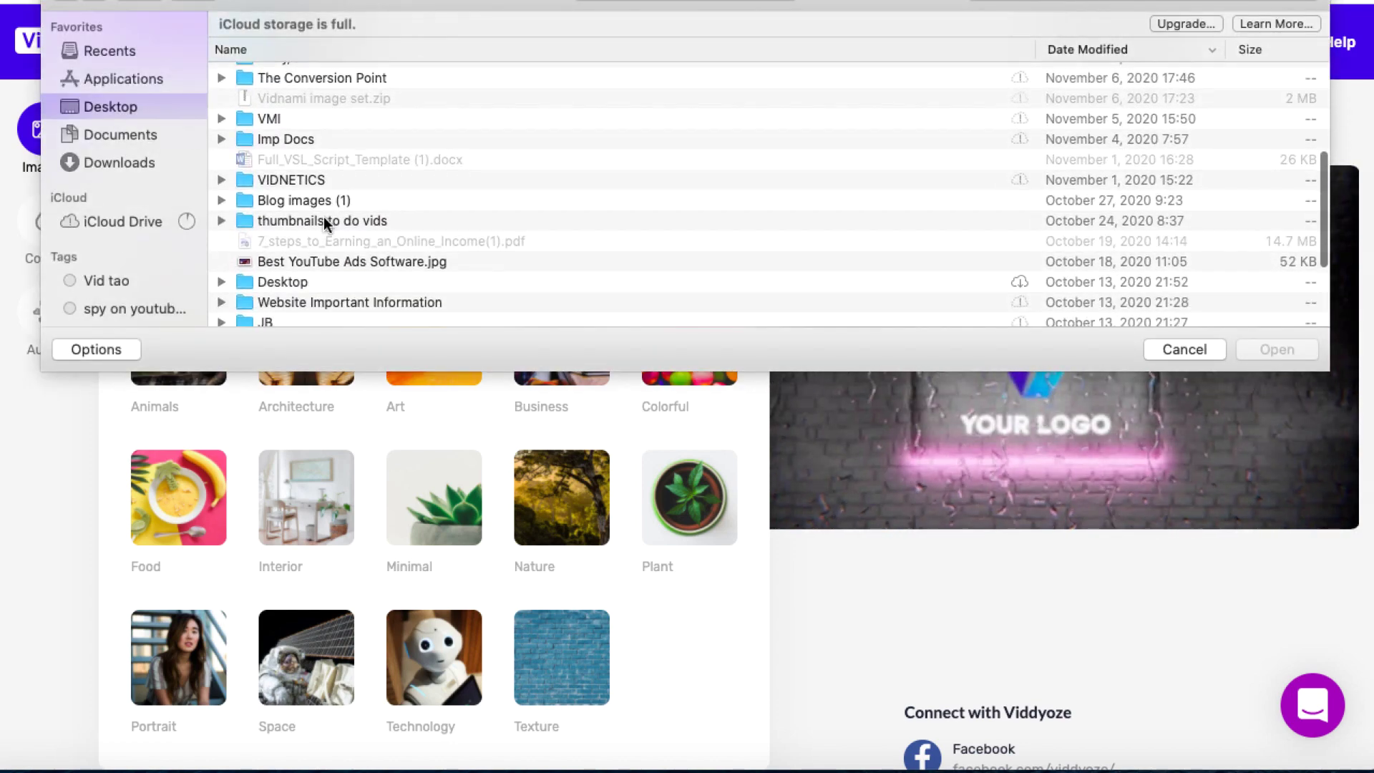
Step: Find the My LOGO.png alias in the VMI folder and upload it
click(222, 104)
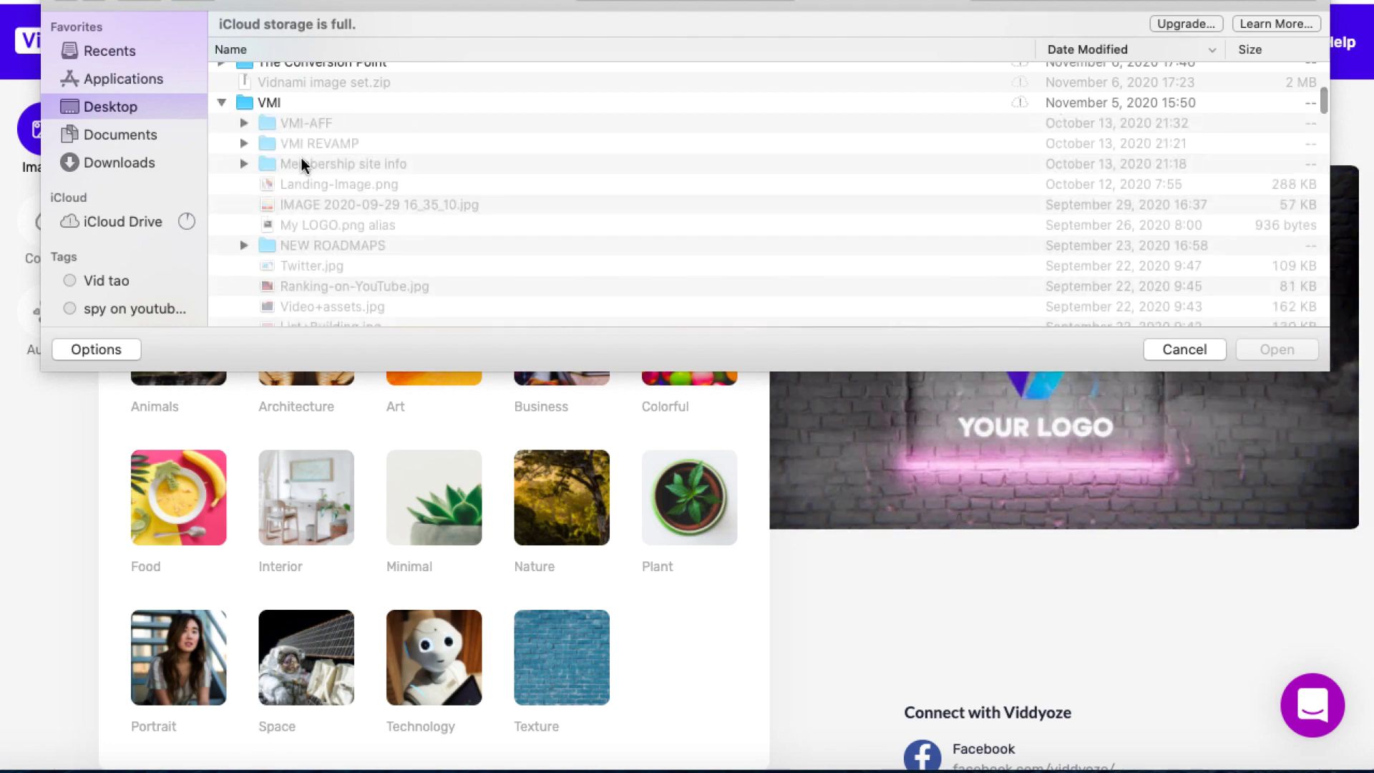
scroll(388, 214, down, 5)
scroll(388, 214, up, 4)
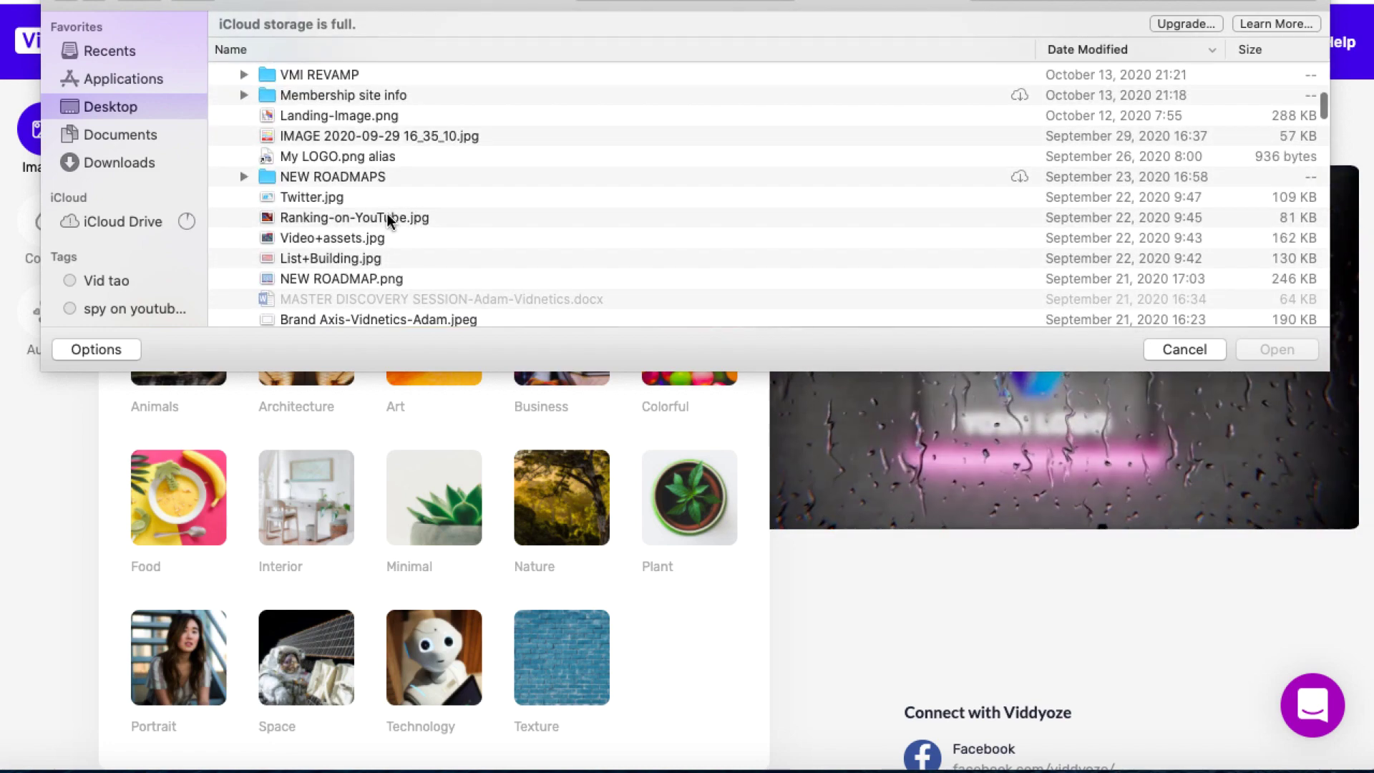
scroll(388, 213, up, 3)
scroll(387, 213, down, 3)
scroll(388, 213, down, 3)
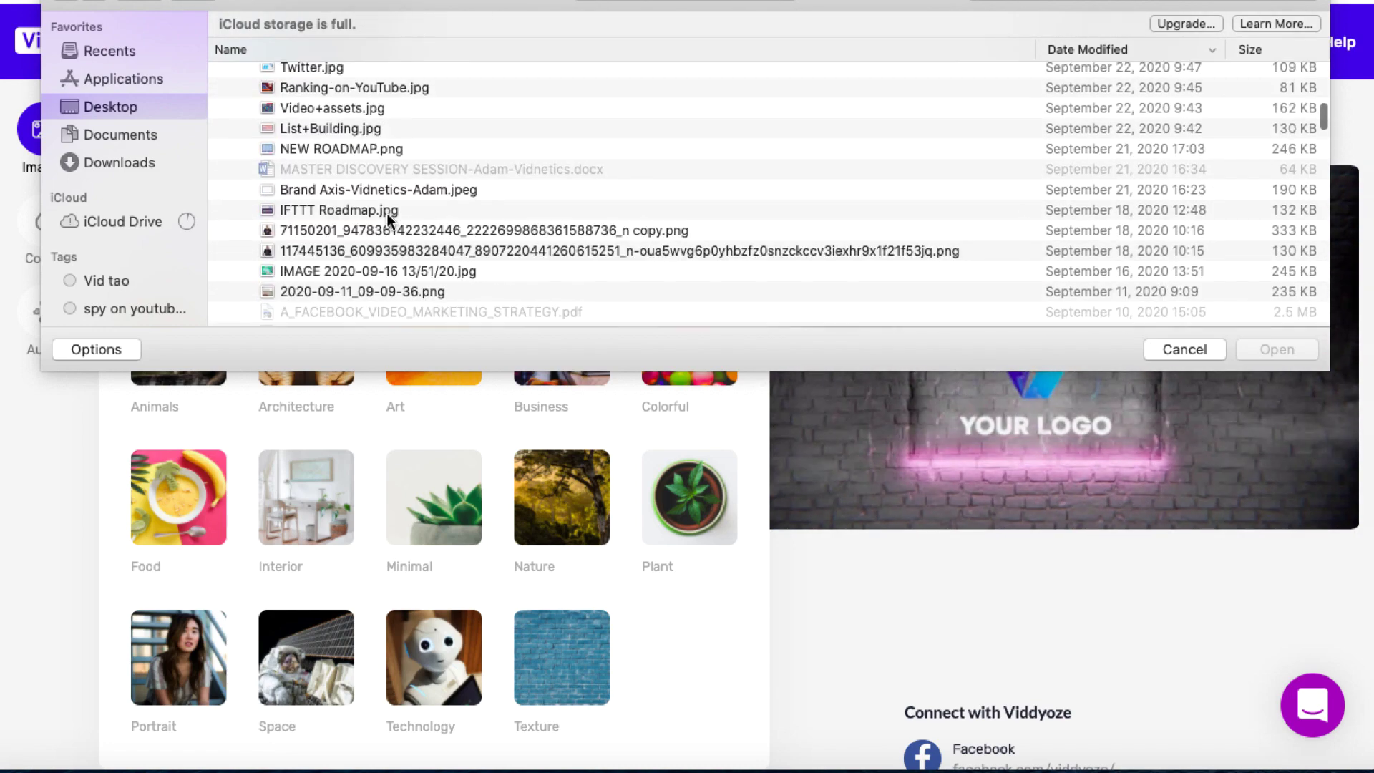
scroll(388, 213, down, 5)
scroll(388, 213, down, 3)
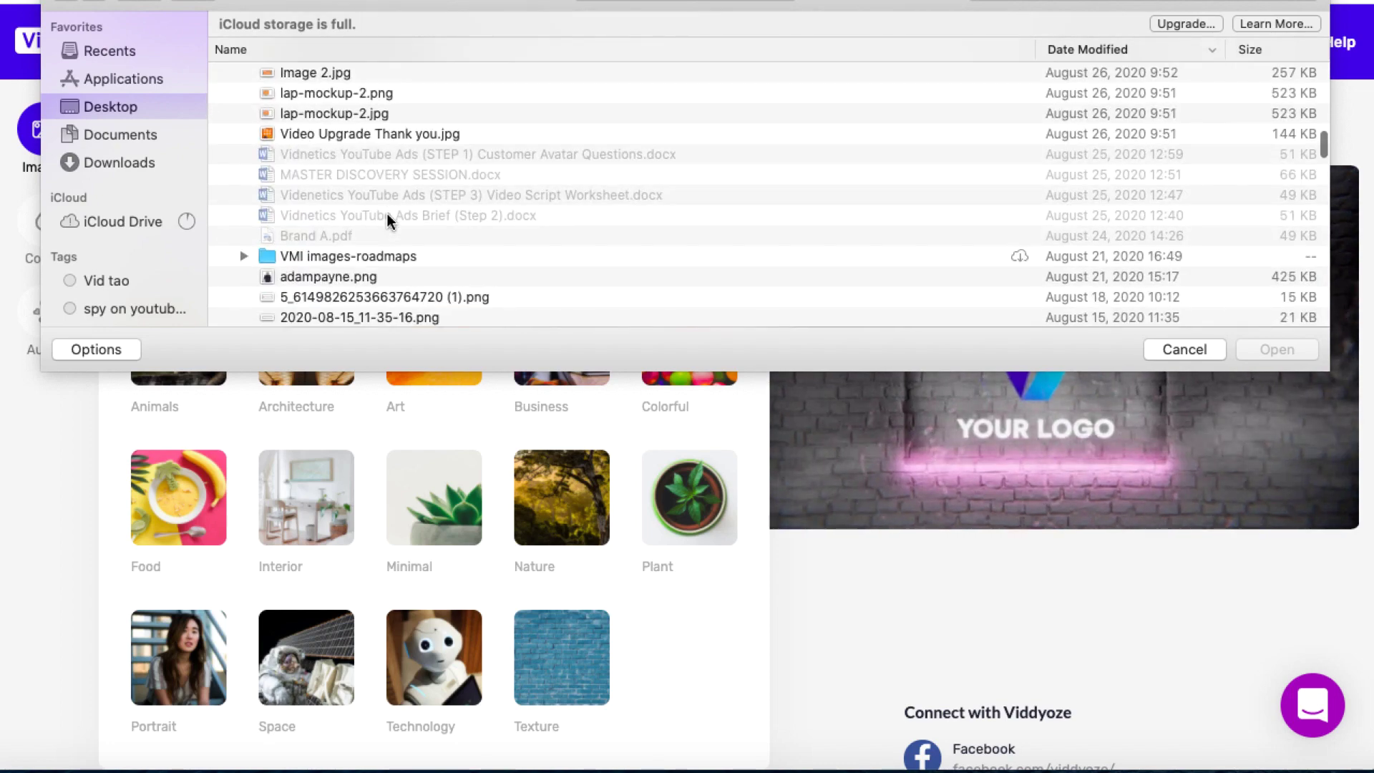
scroll(387, 213, down, 5)
scroll(388, 213, up, 3)
scroll(387, 213, up, 10)
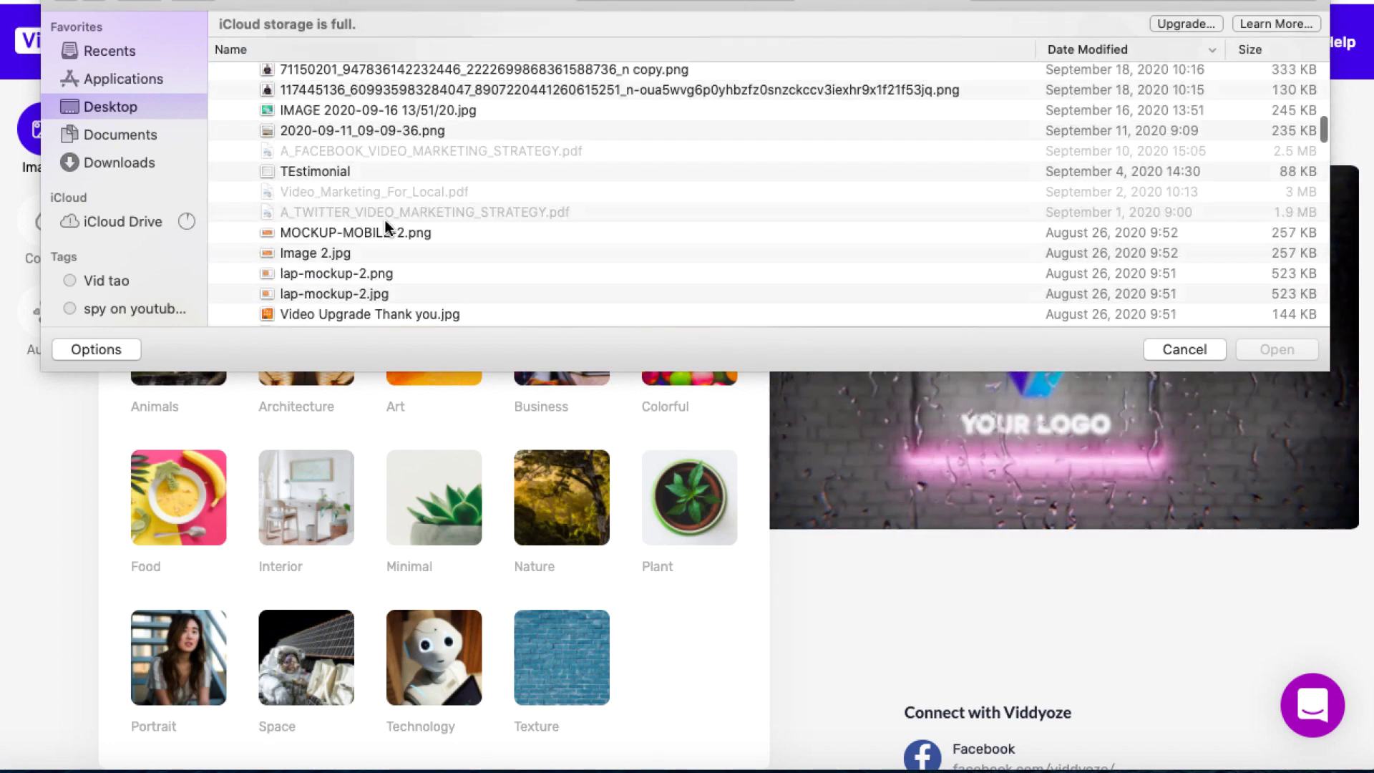
scroll(384, 220, up, 4)
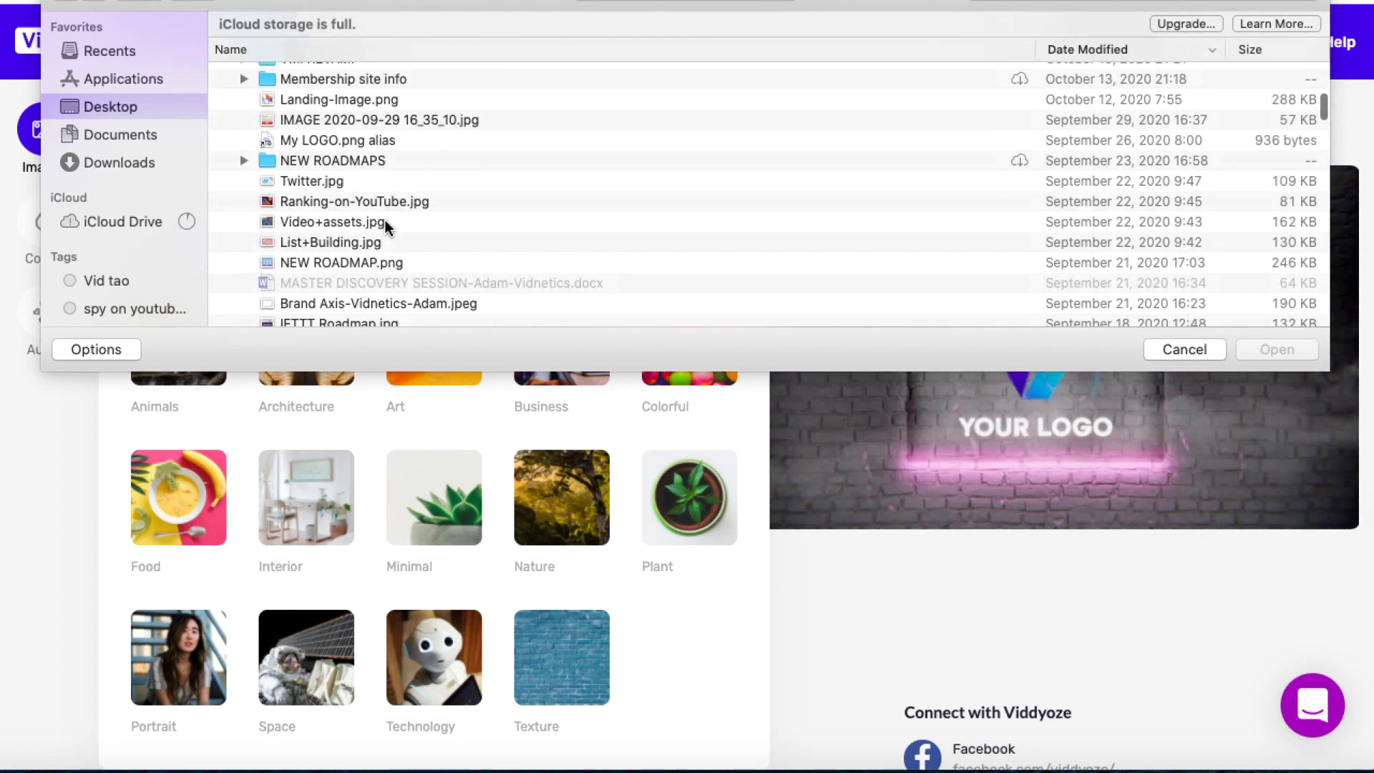
click(360, 153)
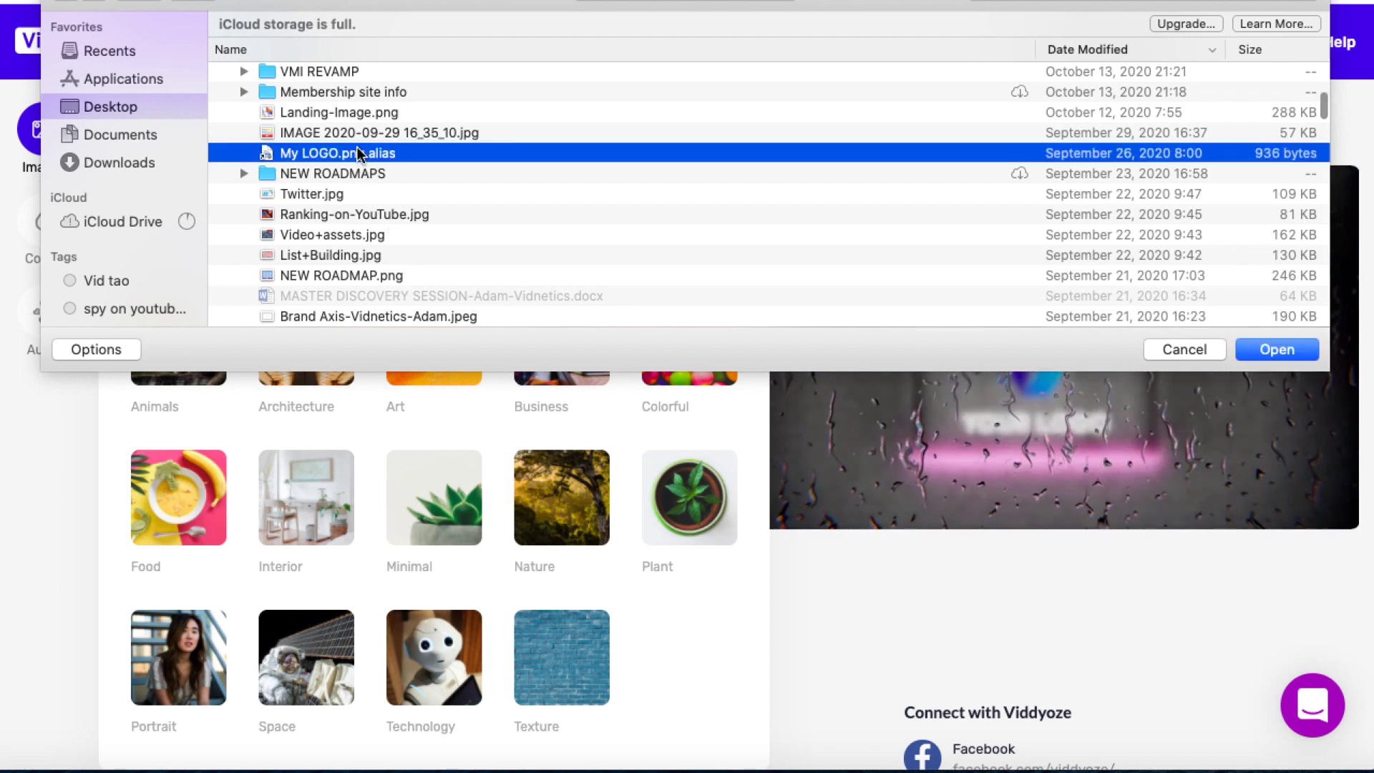
click(1266, 351)
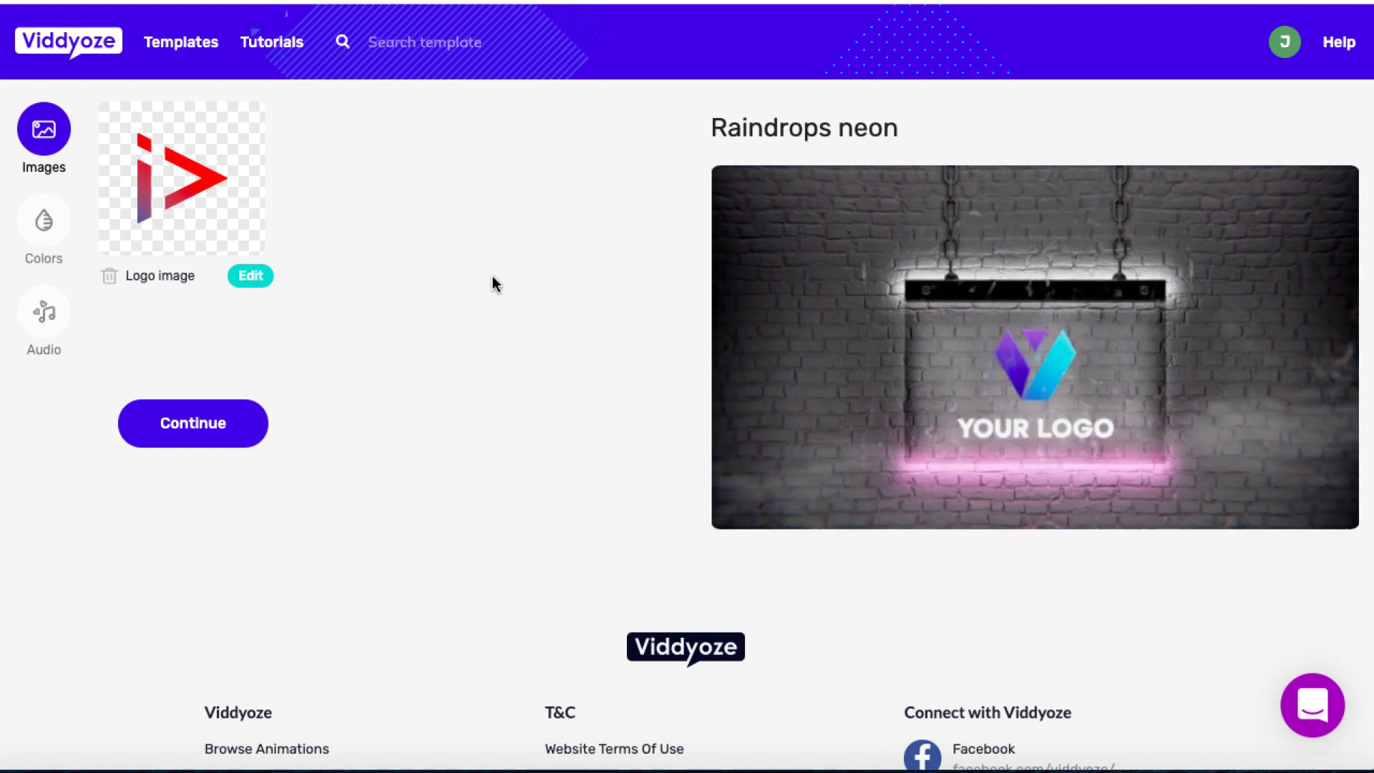
click(251, 276)
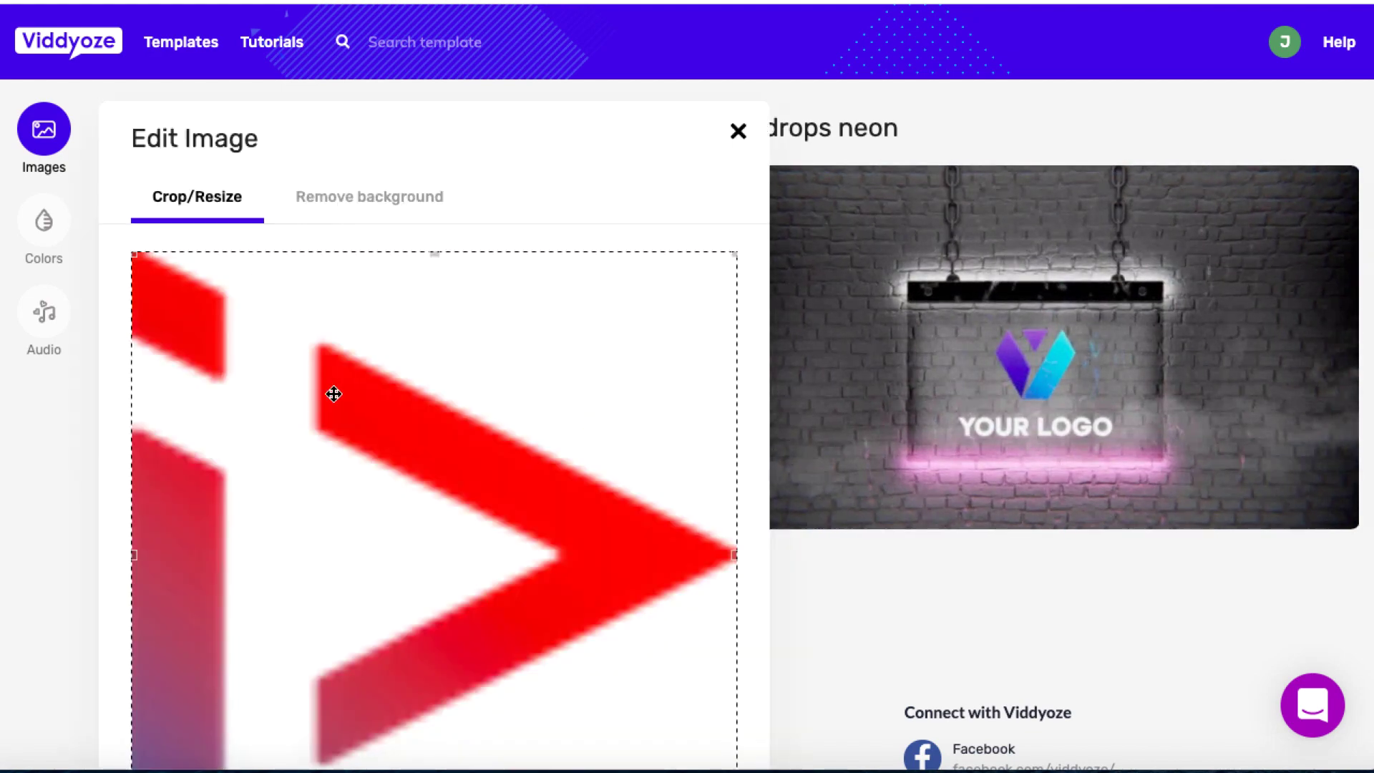
scroll(334, 394, down, 3)
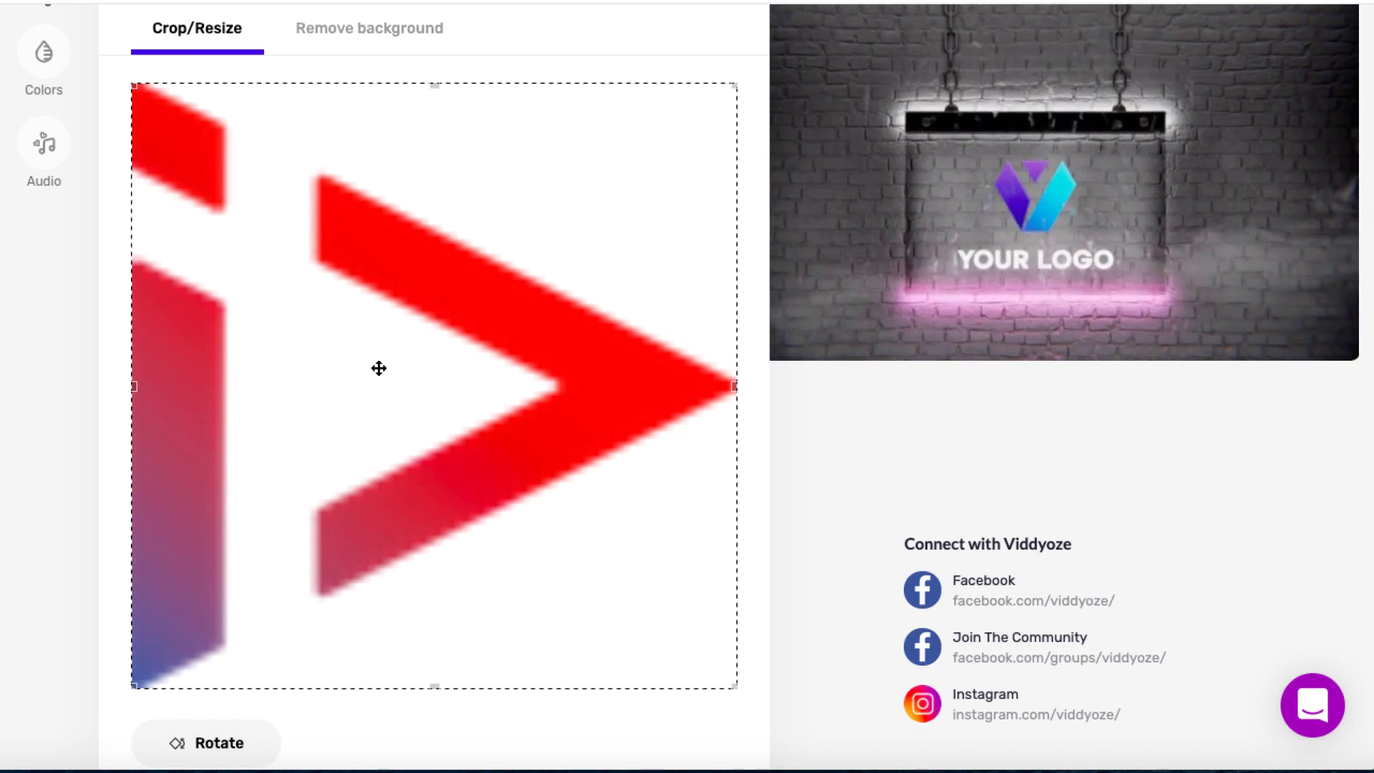
scroll(378, 368, up, 1)
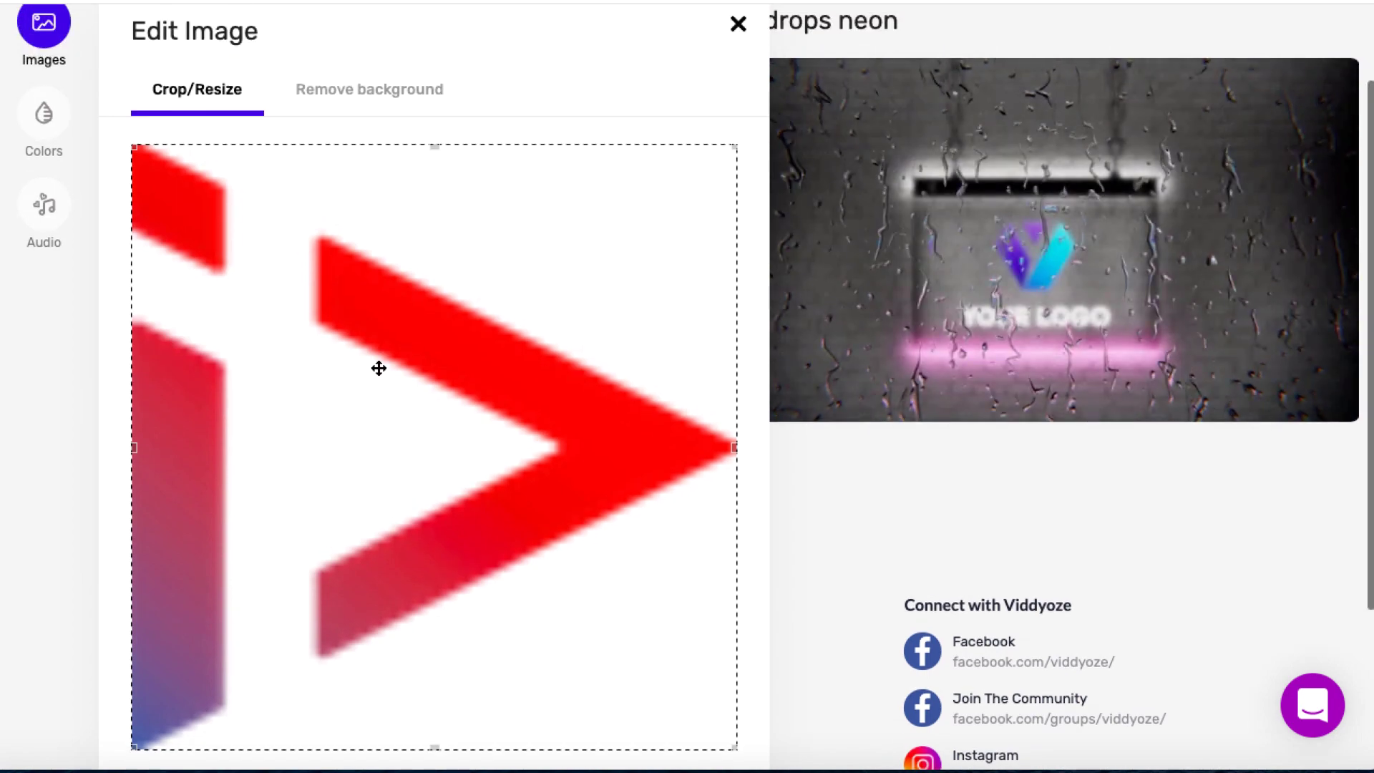
scroll(405, 120, down, 3)
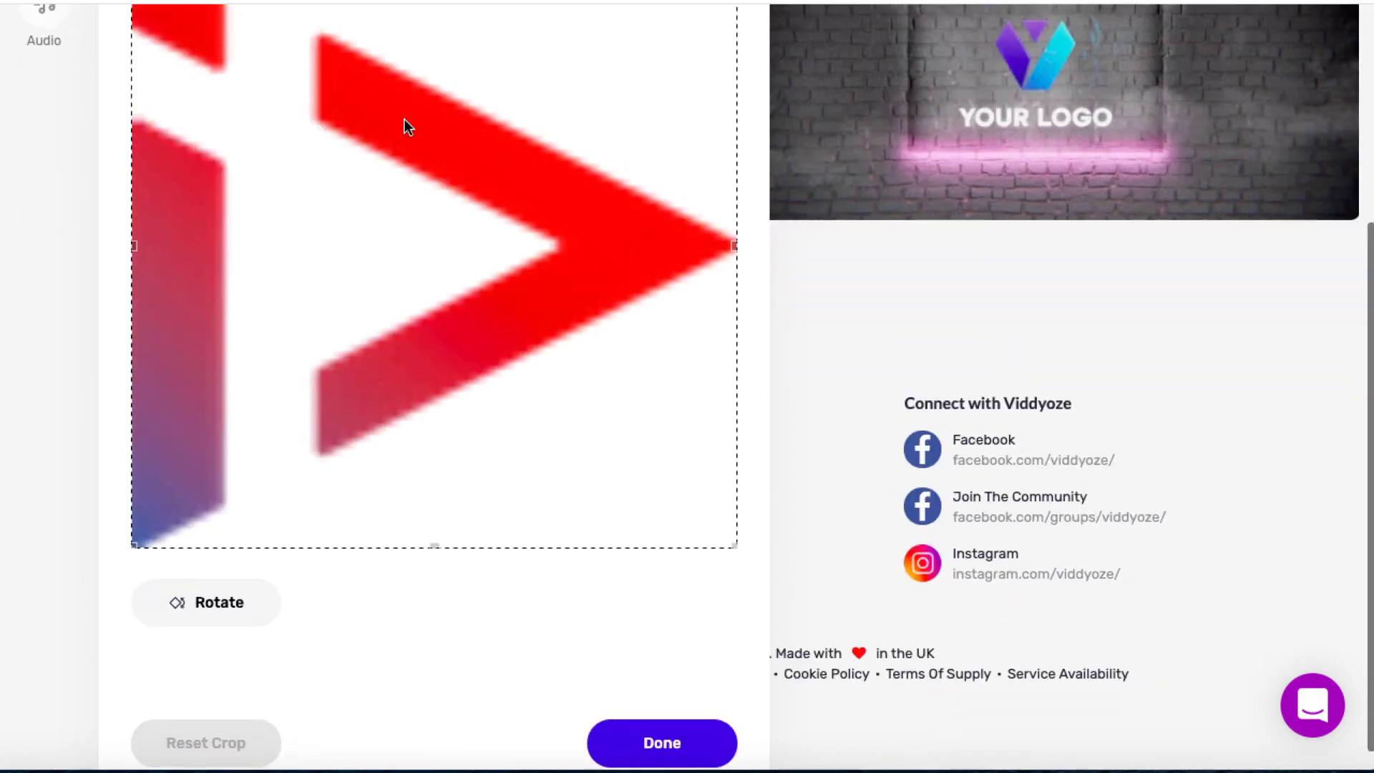
scroll(403, 126, down, 1)
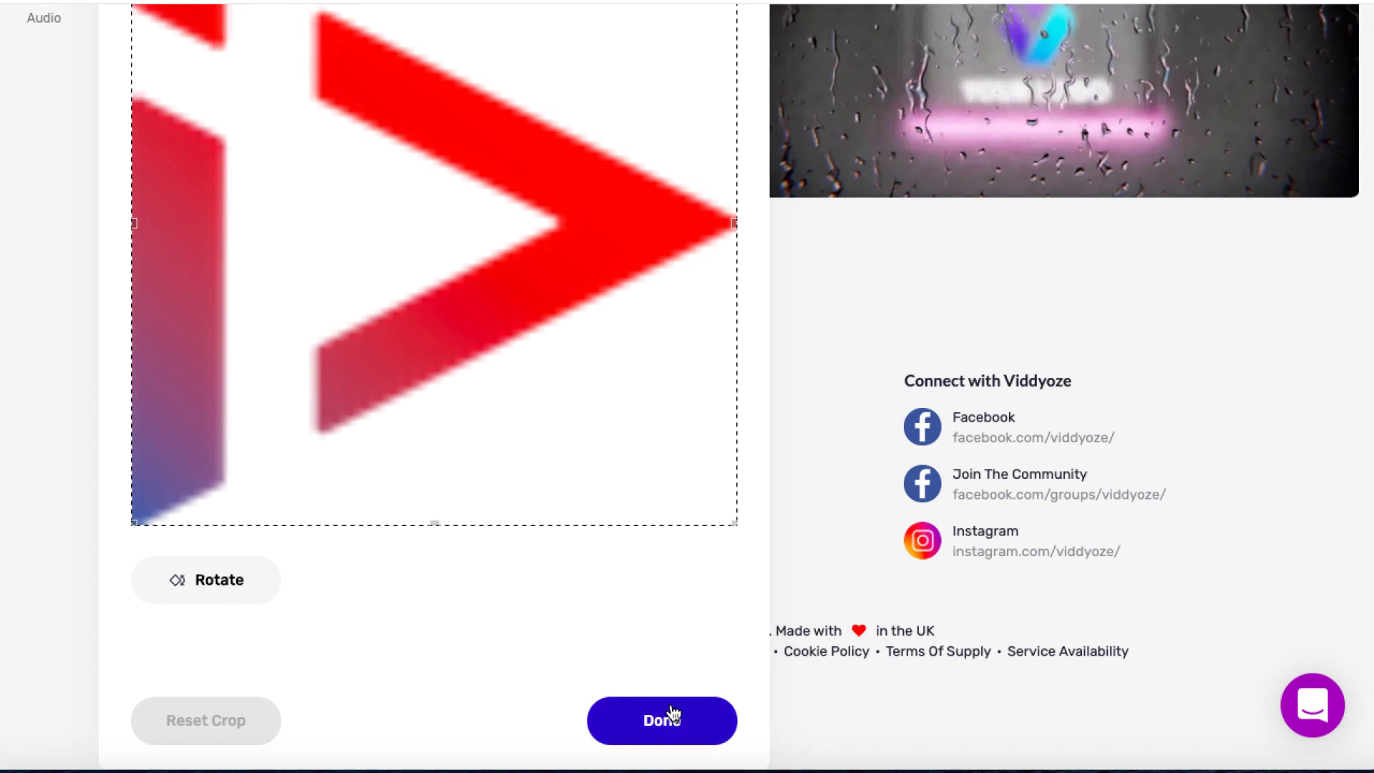
scroll(659, 641, up, 5)
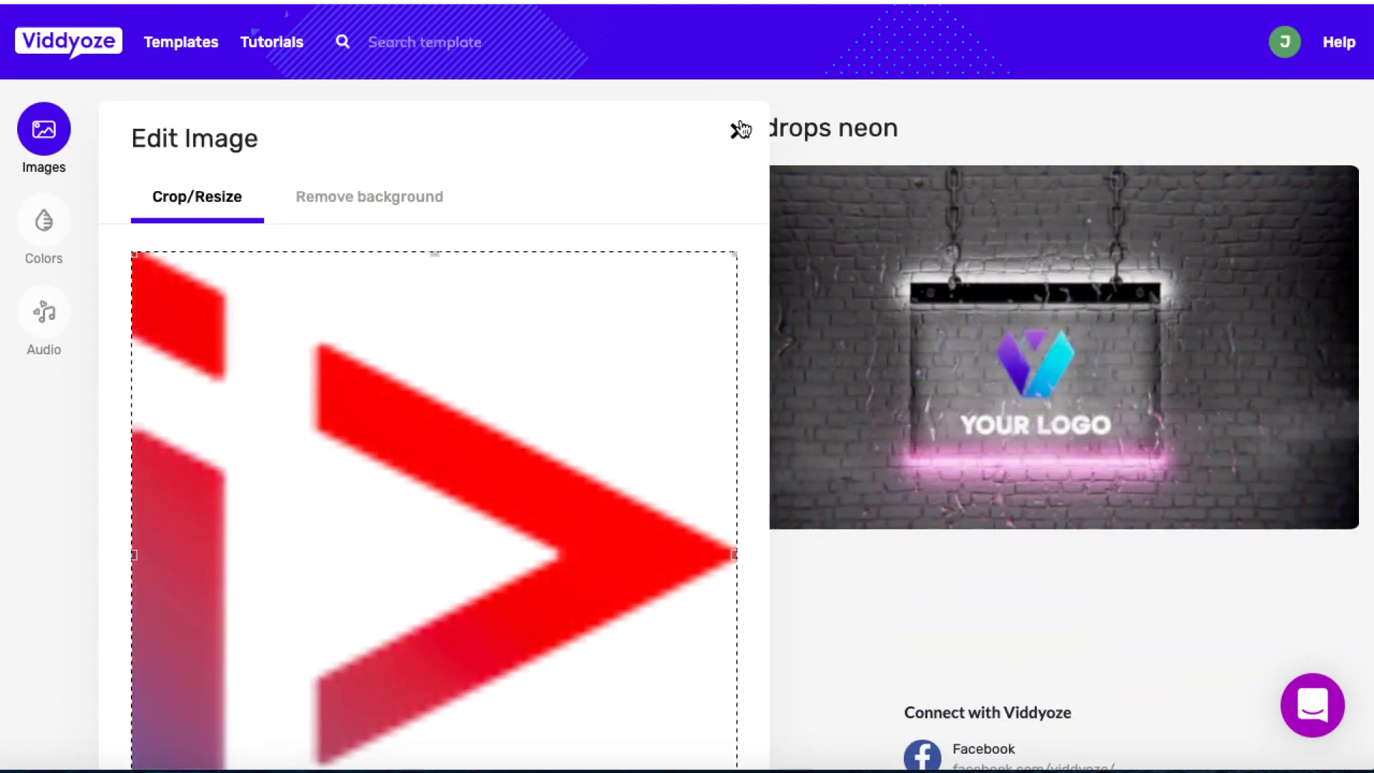
click(738, 130)
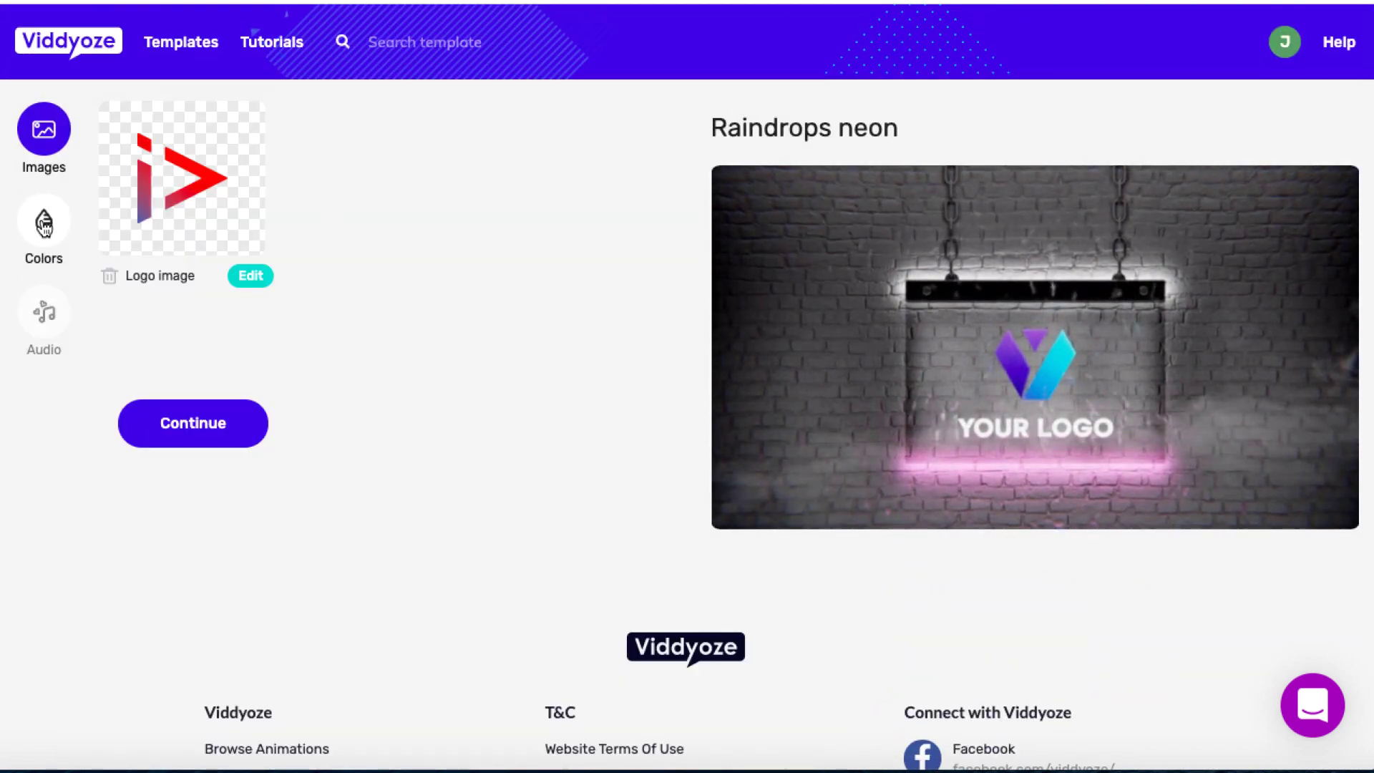
Step: In the colour settings, set Neon light down to orange-red #f14907
click(44, 224)
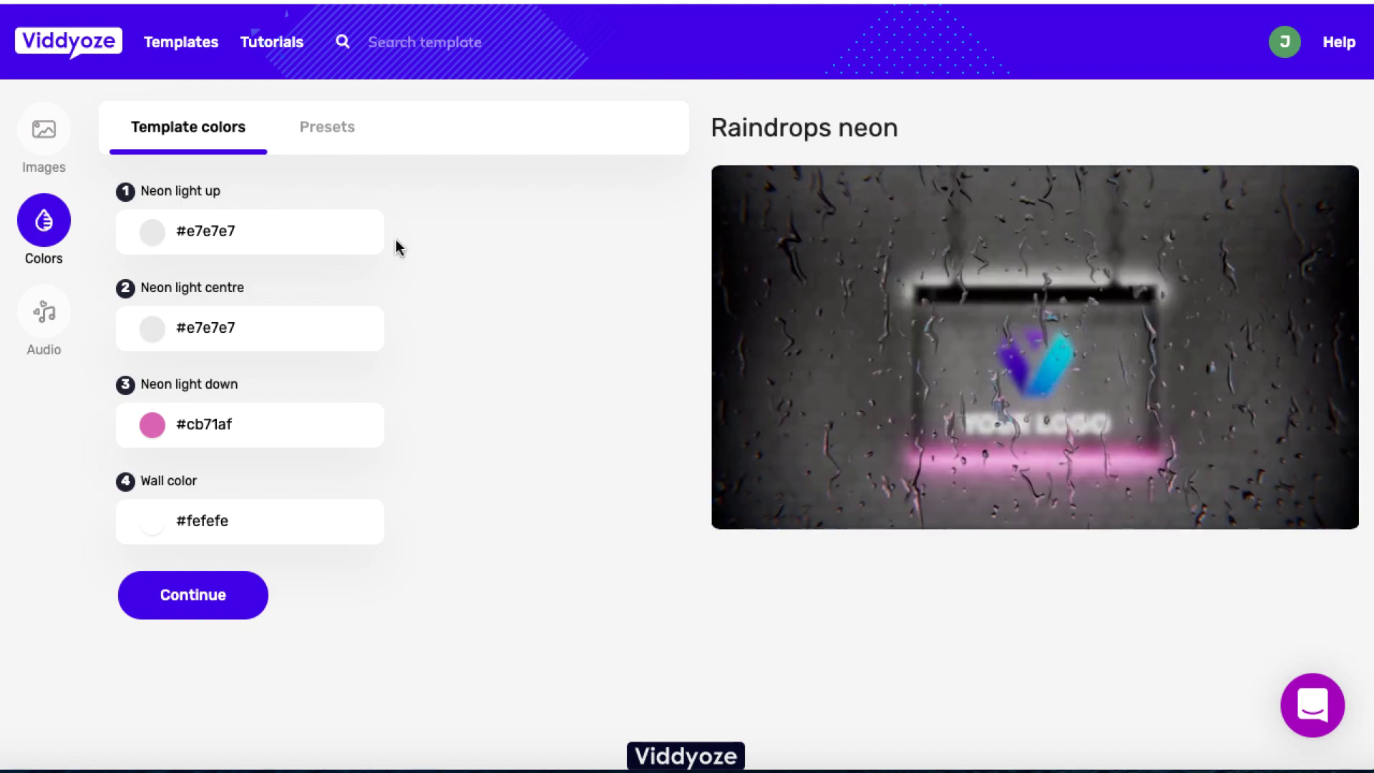
click(222, 235)
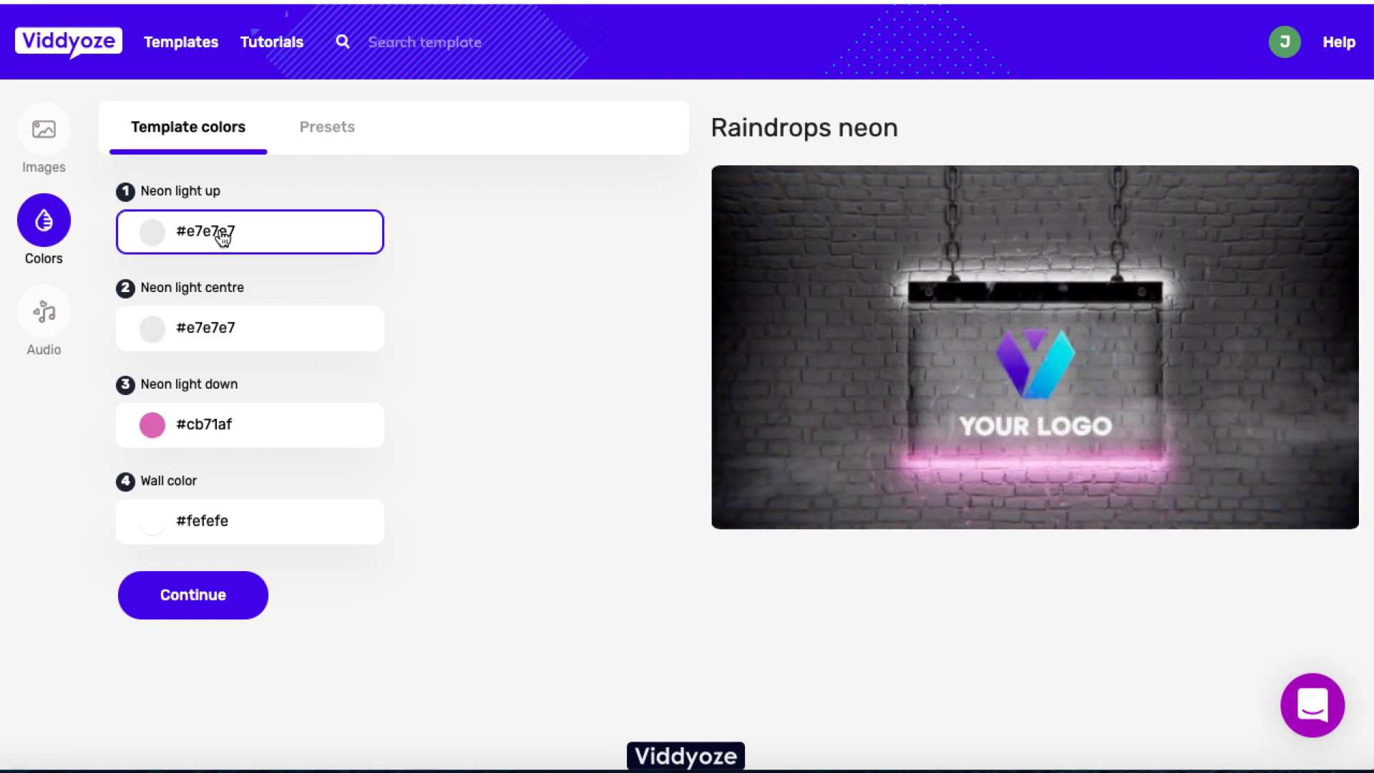
mouse_move(767, 356)
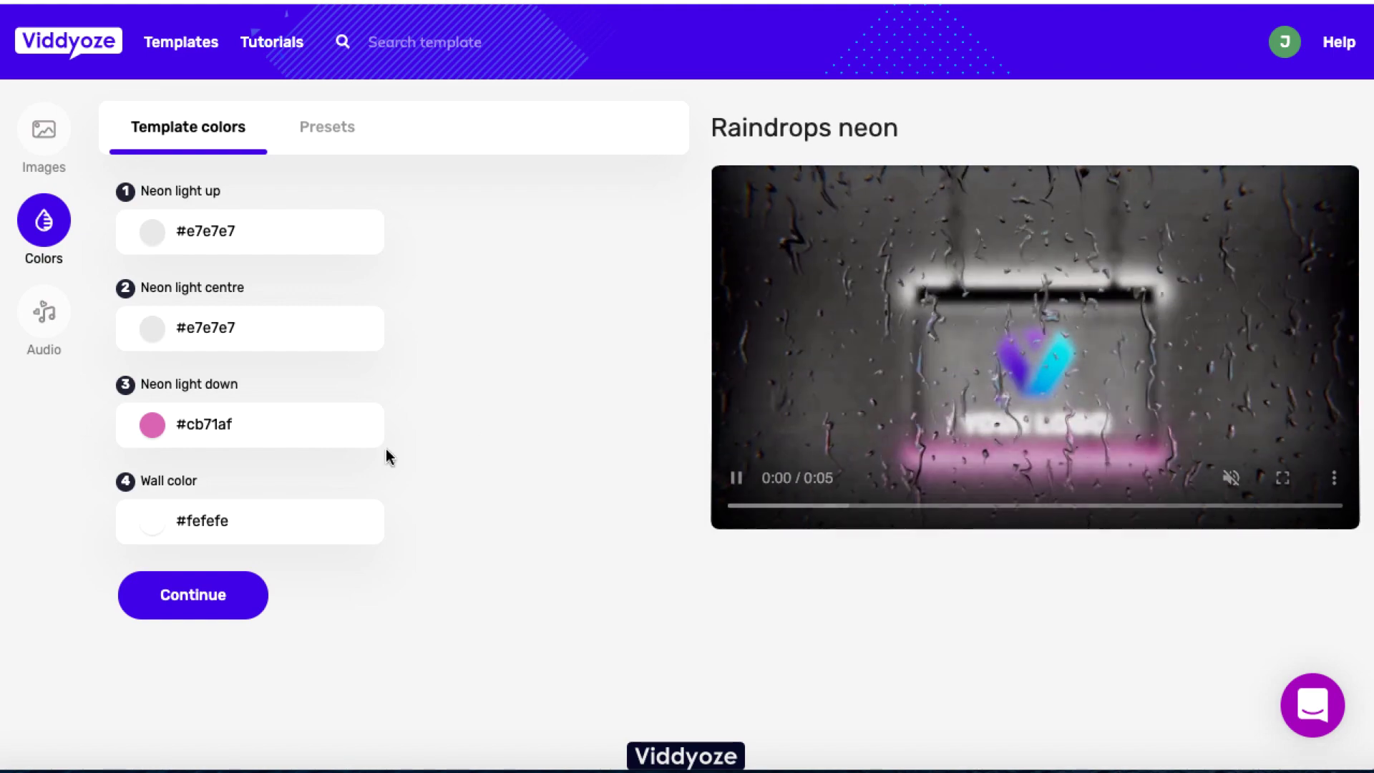
click(153, 425)
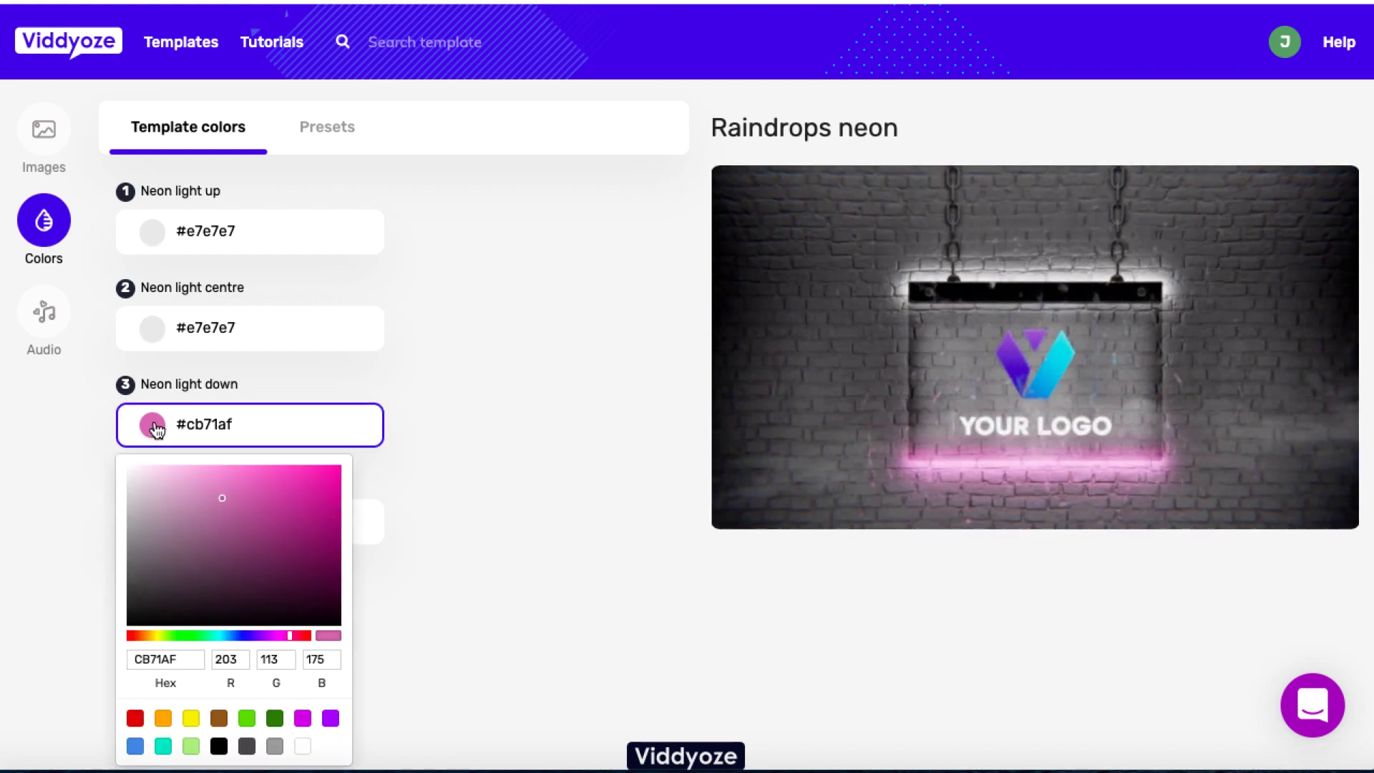
click(134, 635)
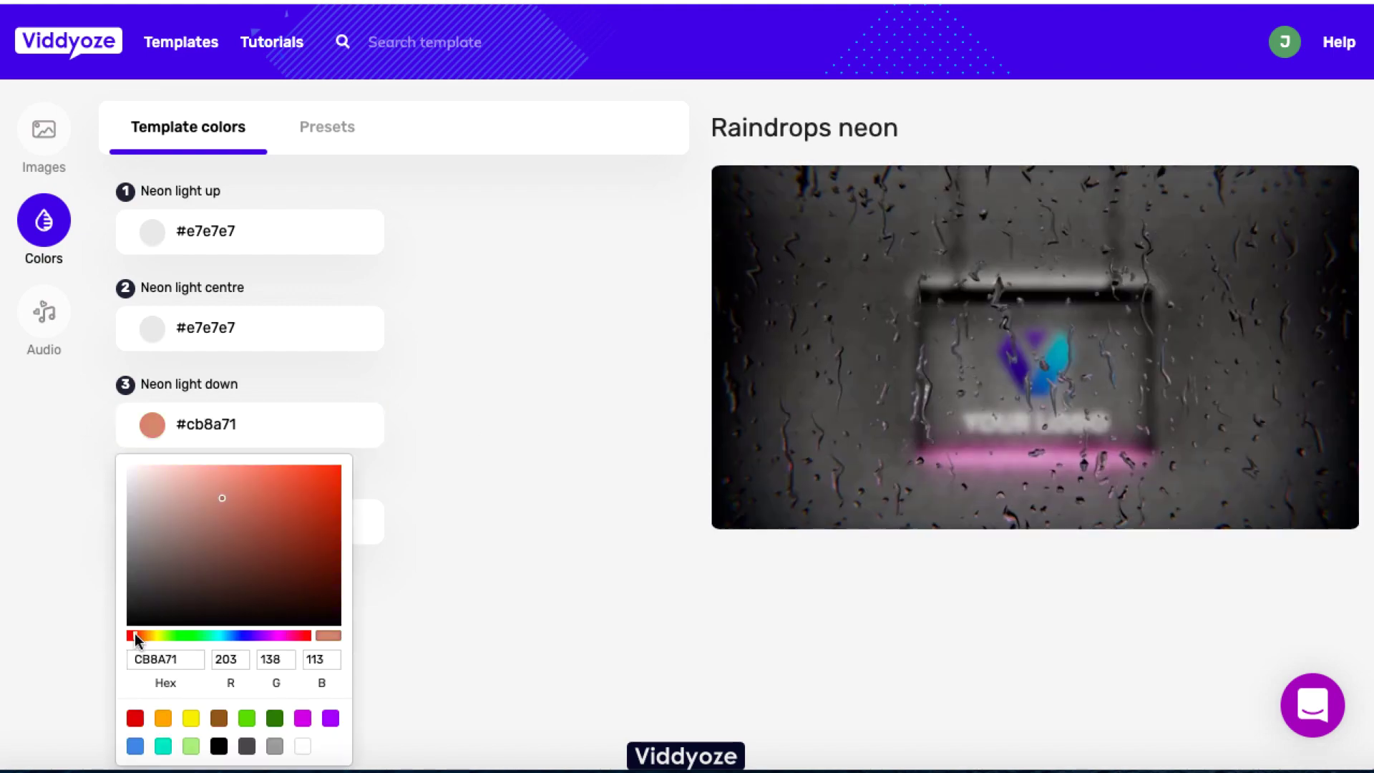
drag(221, 497, 335, 473)
click(501, 475)
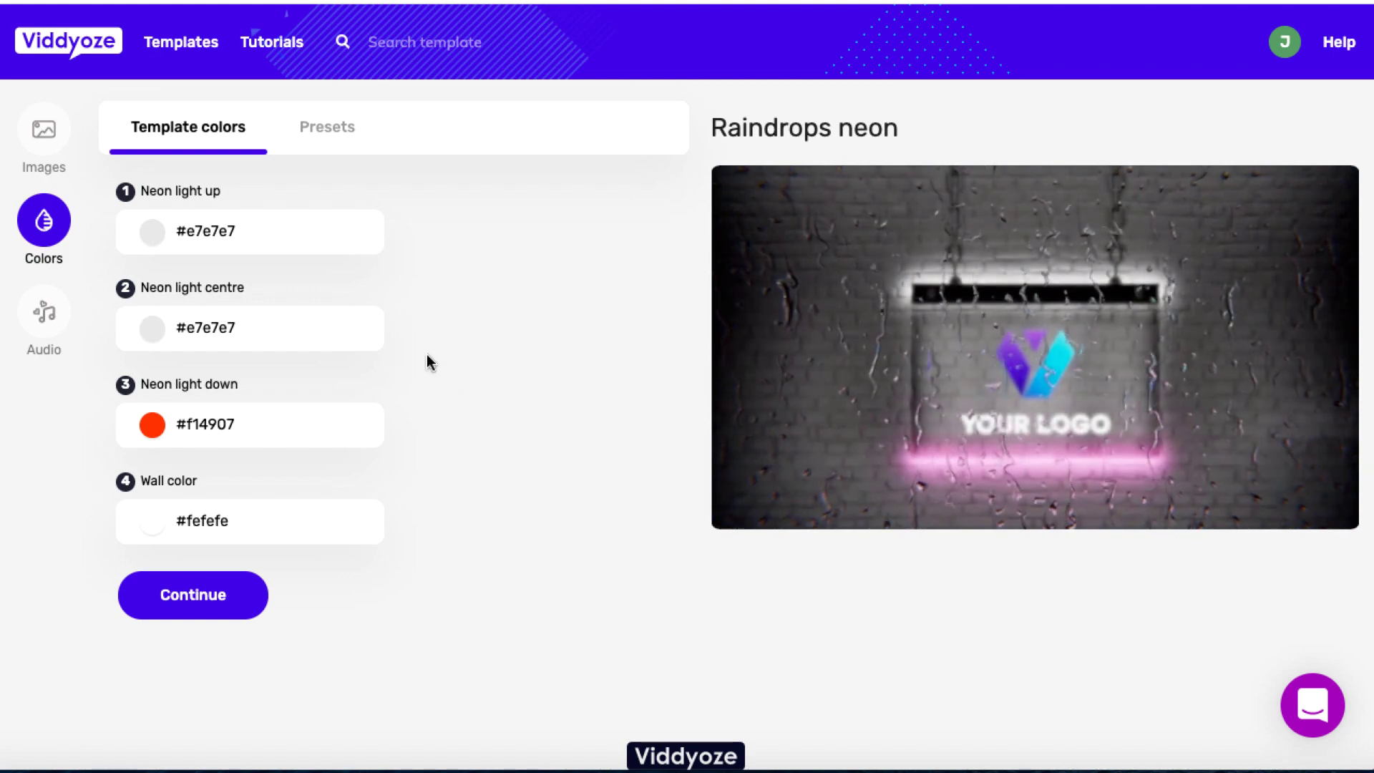
Step: Set Neon light up to bright red #f50909
click(151, 240)
click(333, 277)
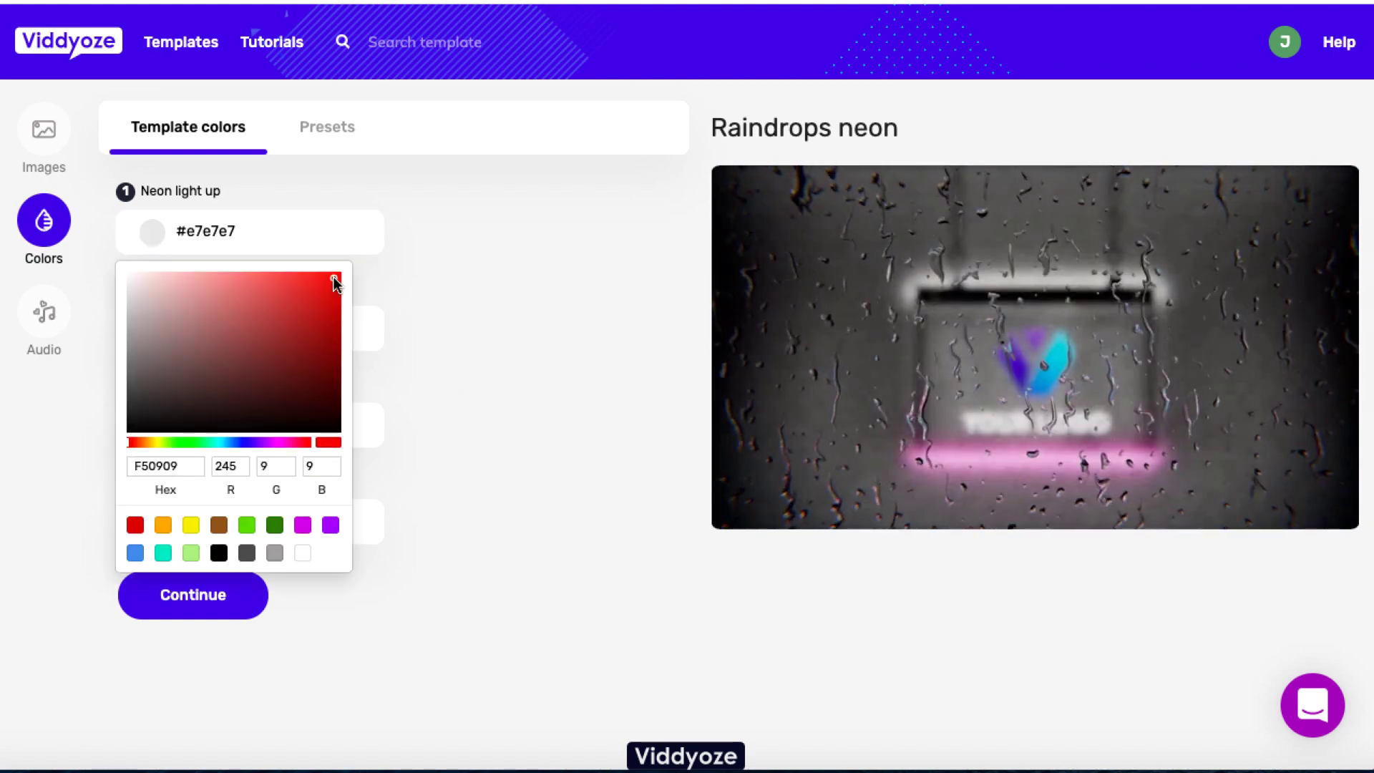
click(540, 296)
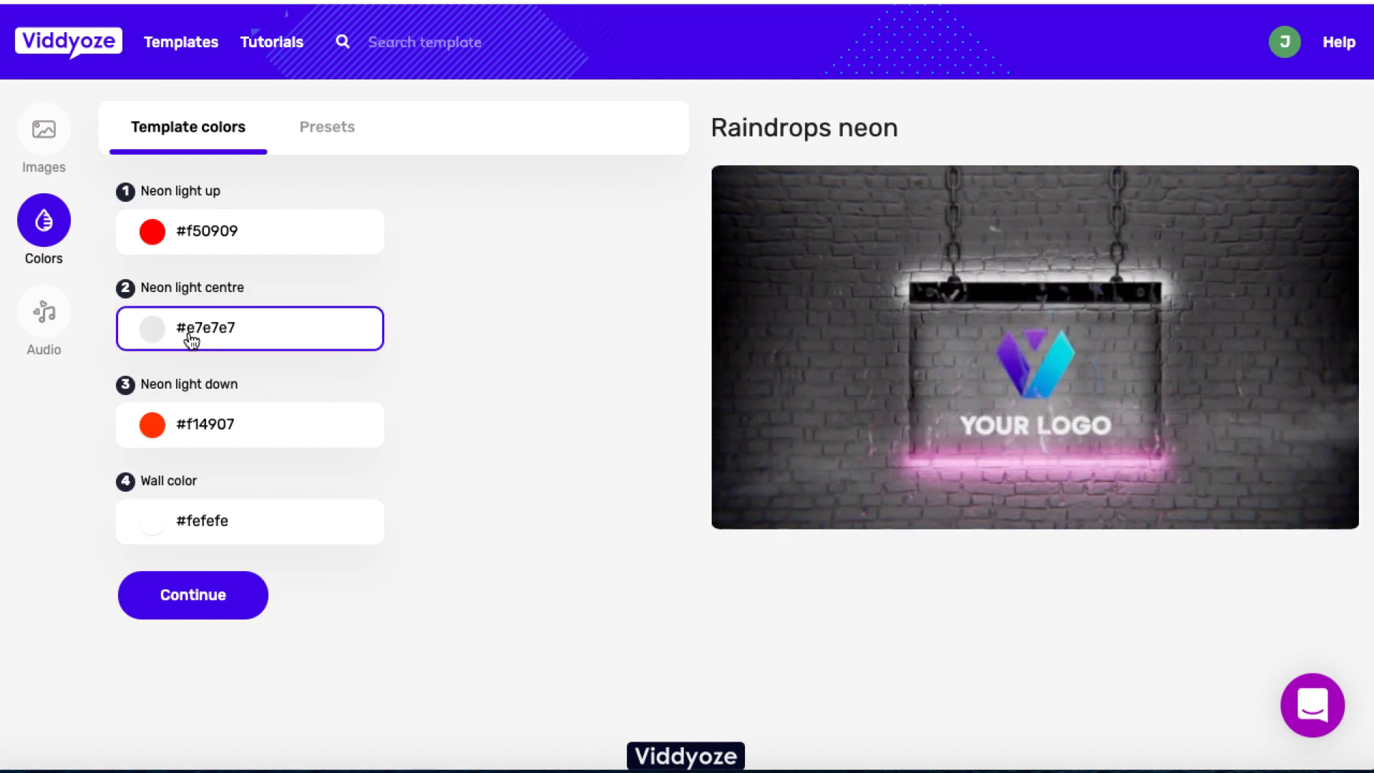
Step: Check the Wall and centre neon colours, keep them unchanged, and continue to Audio
click(250, 523)
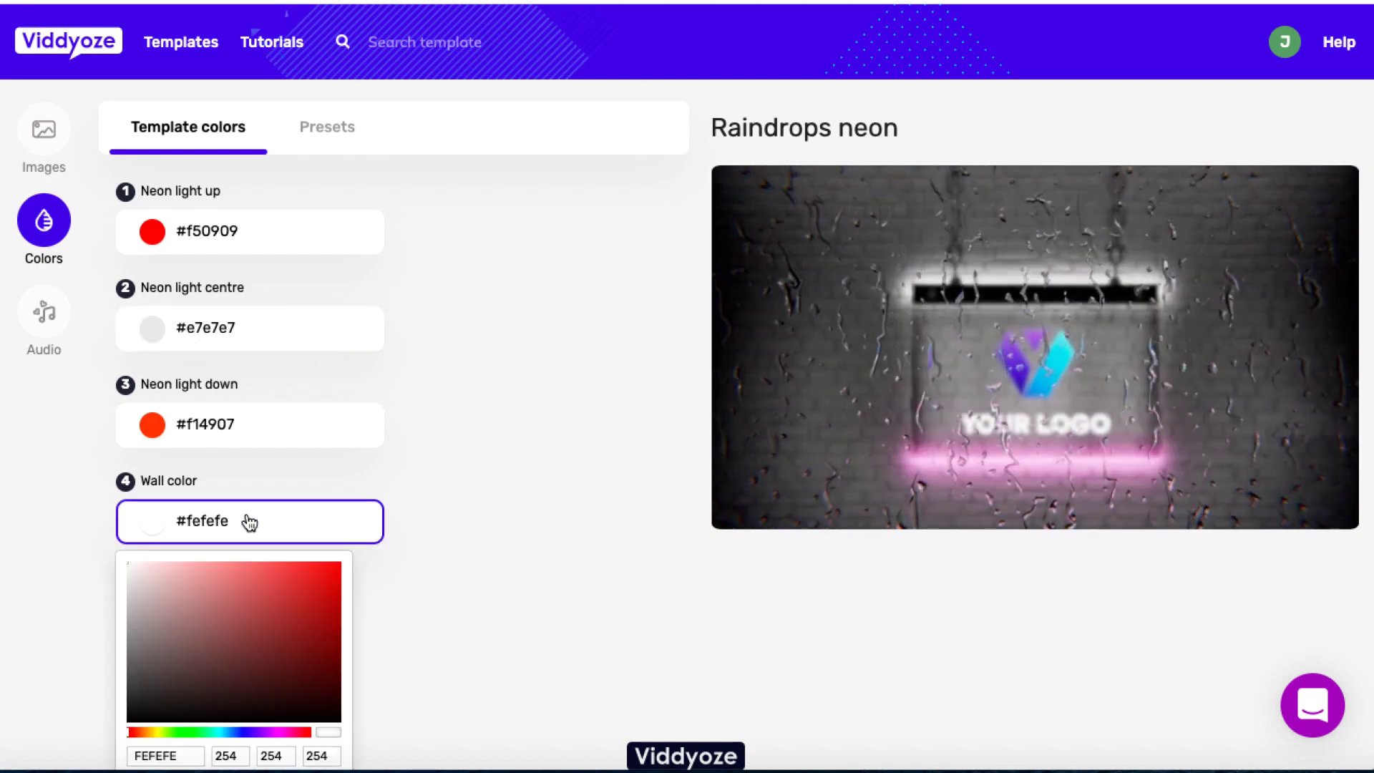
click(501, 451)
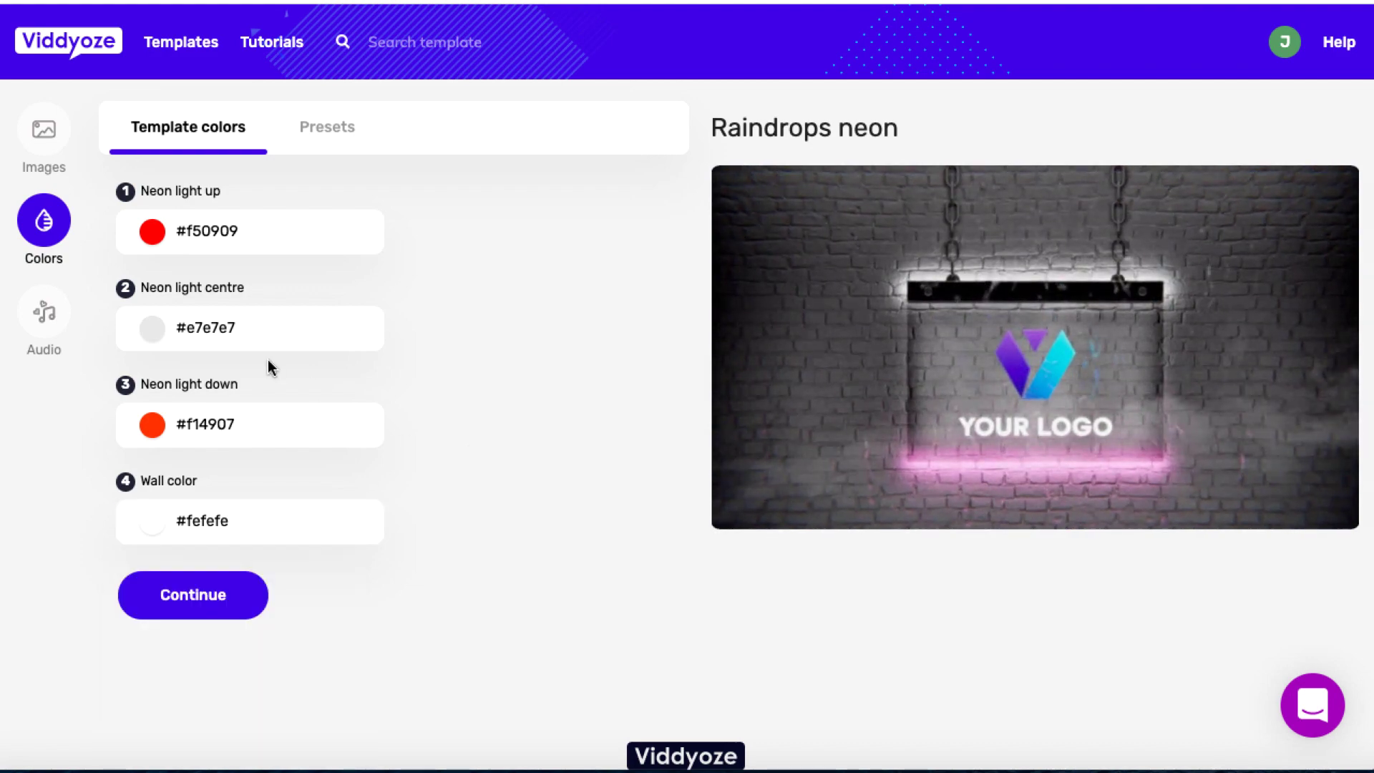
click(160, 338)
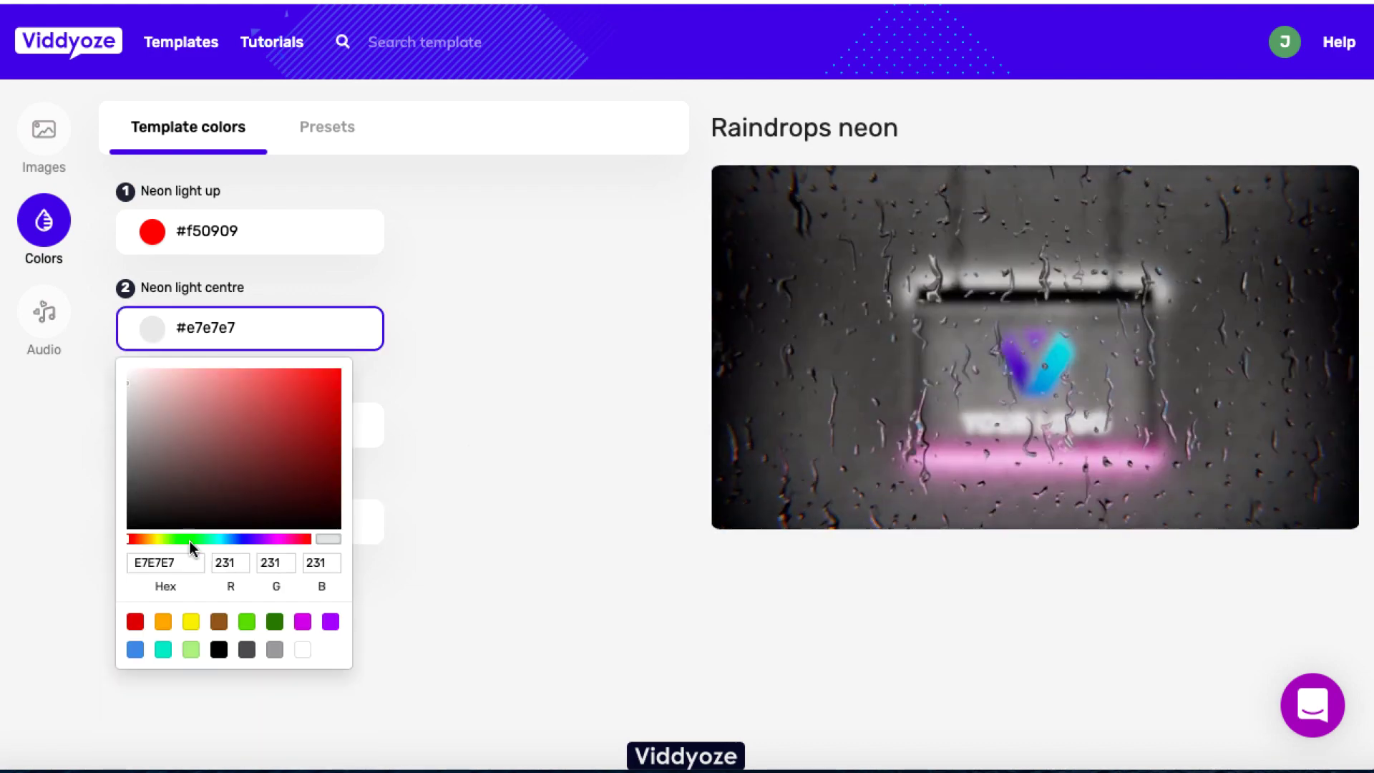
click(191, 541)
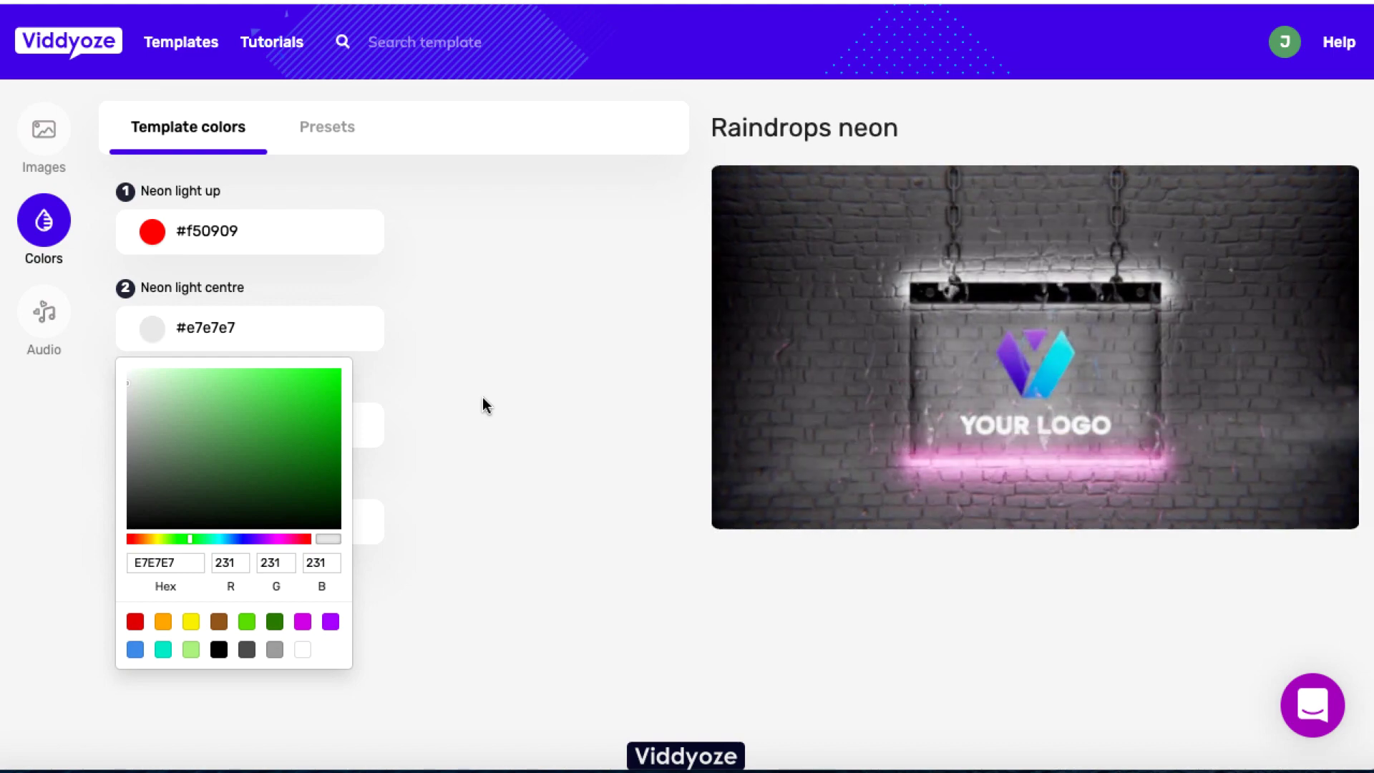
click(519, 410)
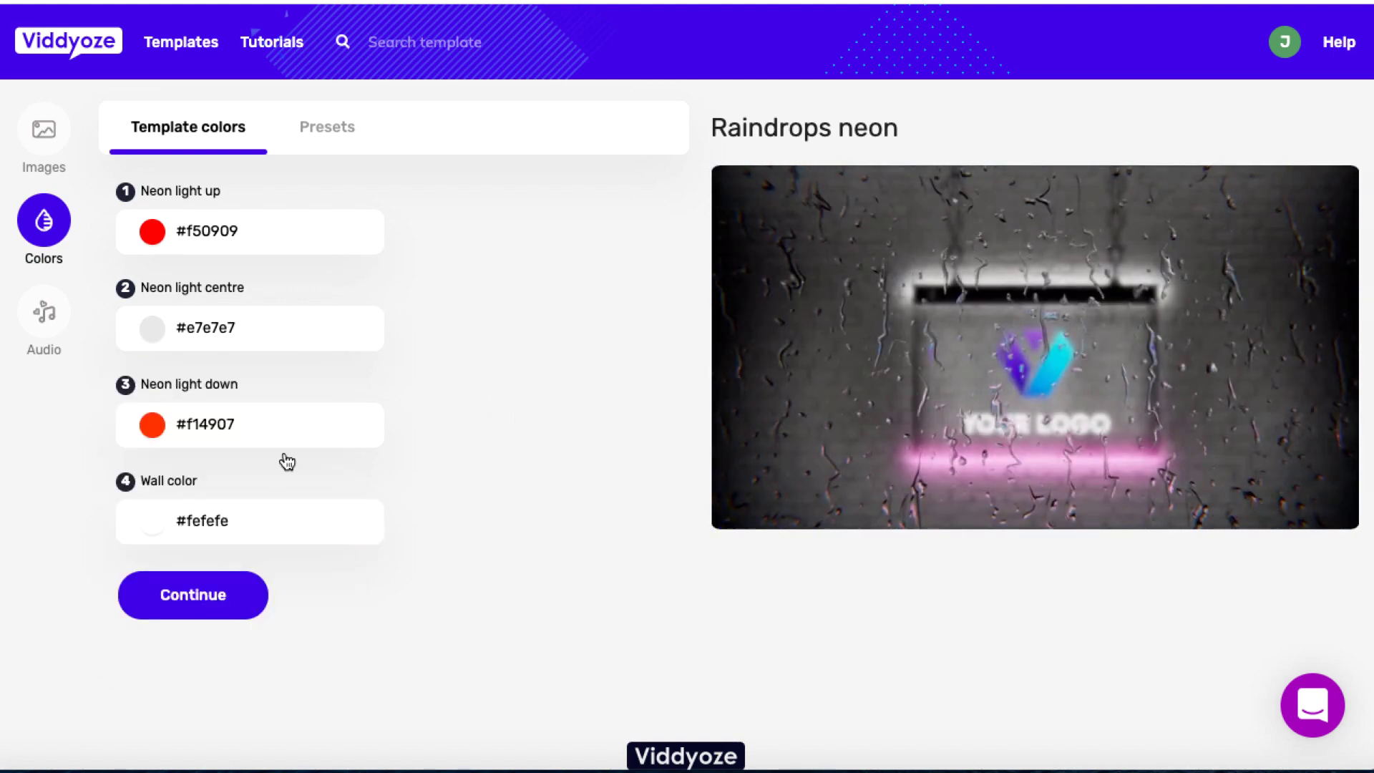
click(198, 612)
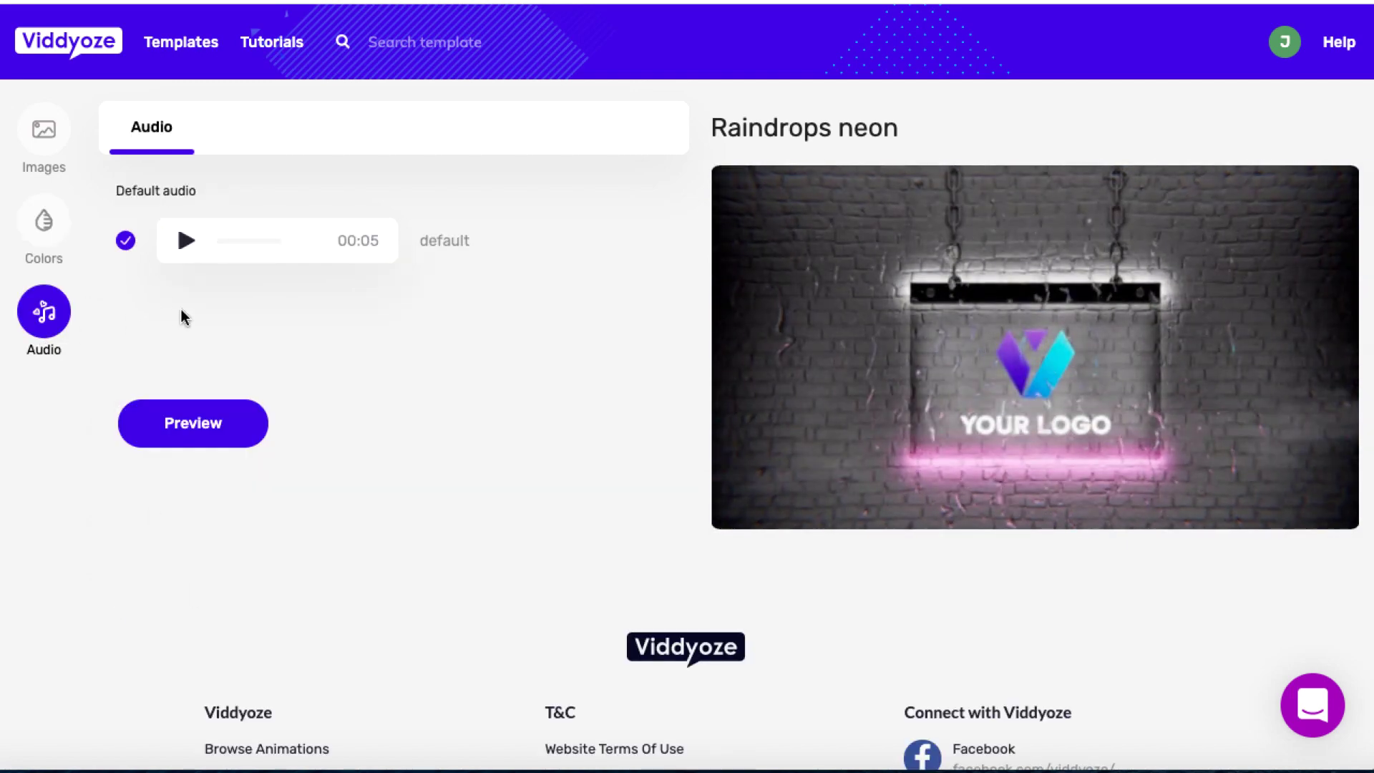
Step: Sample the default 00:05 audio track, then render a preview with the logo and colours
click(125, 244)
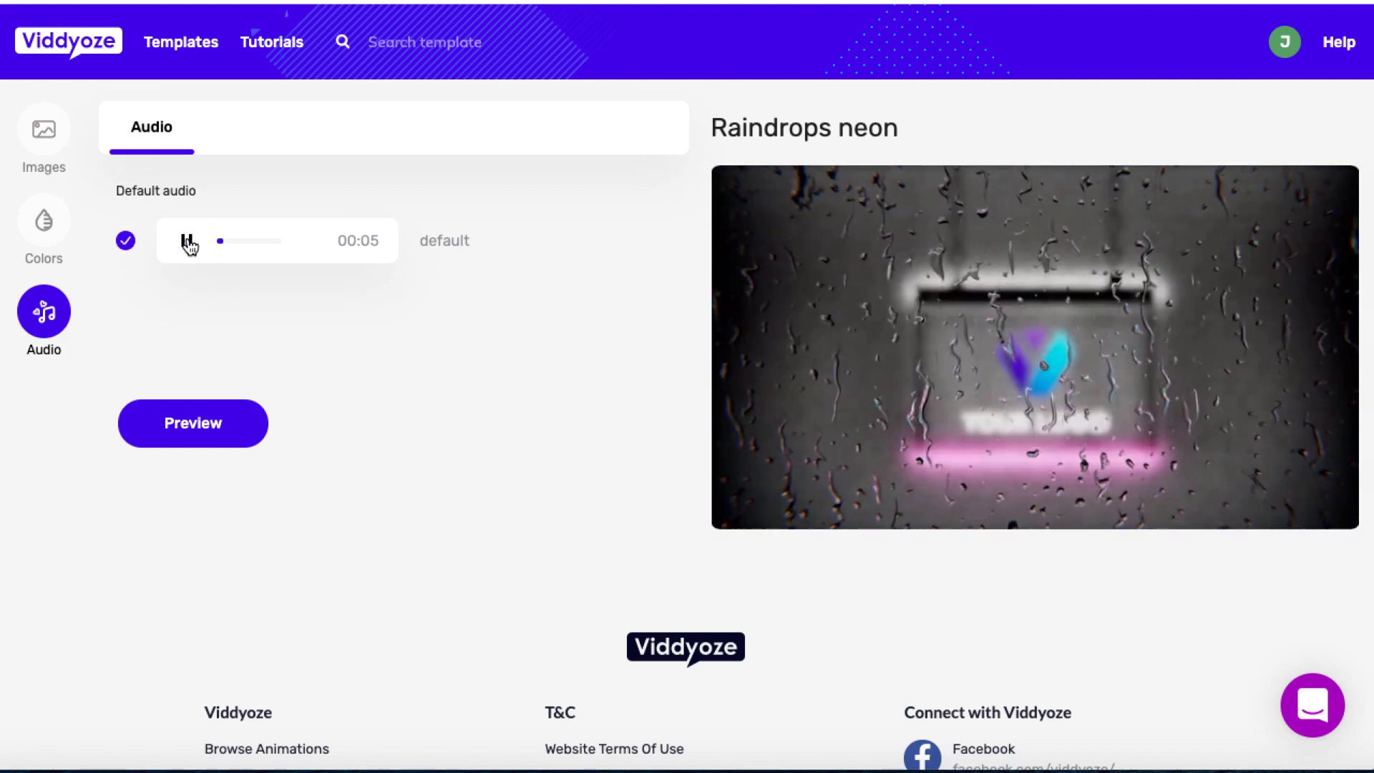
click(187, 242)
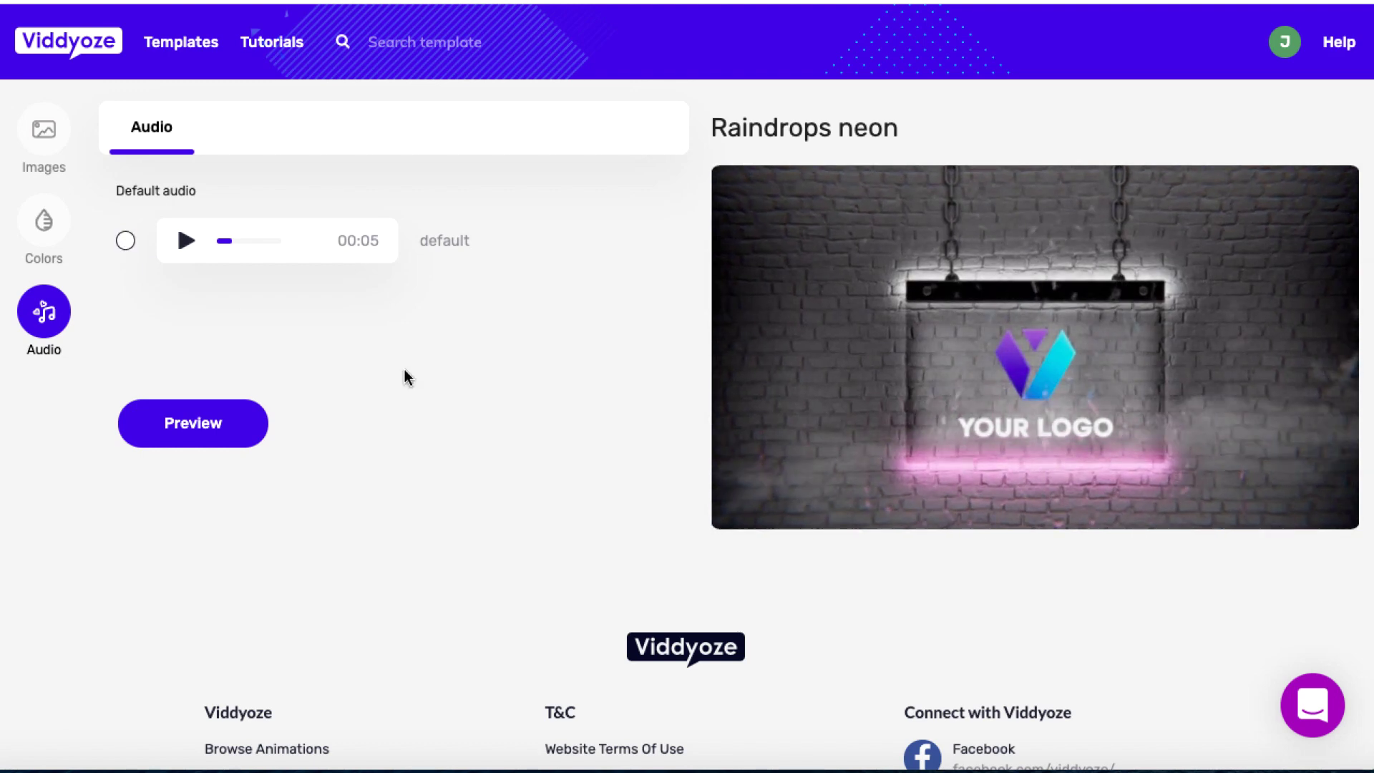
click(200, 426)
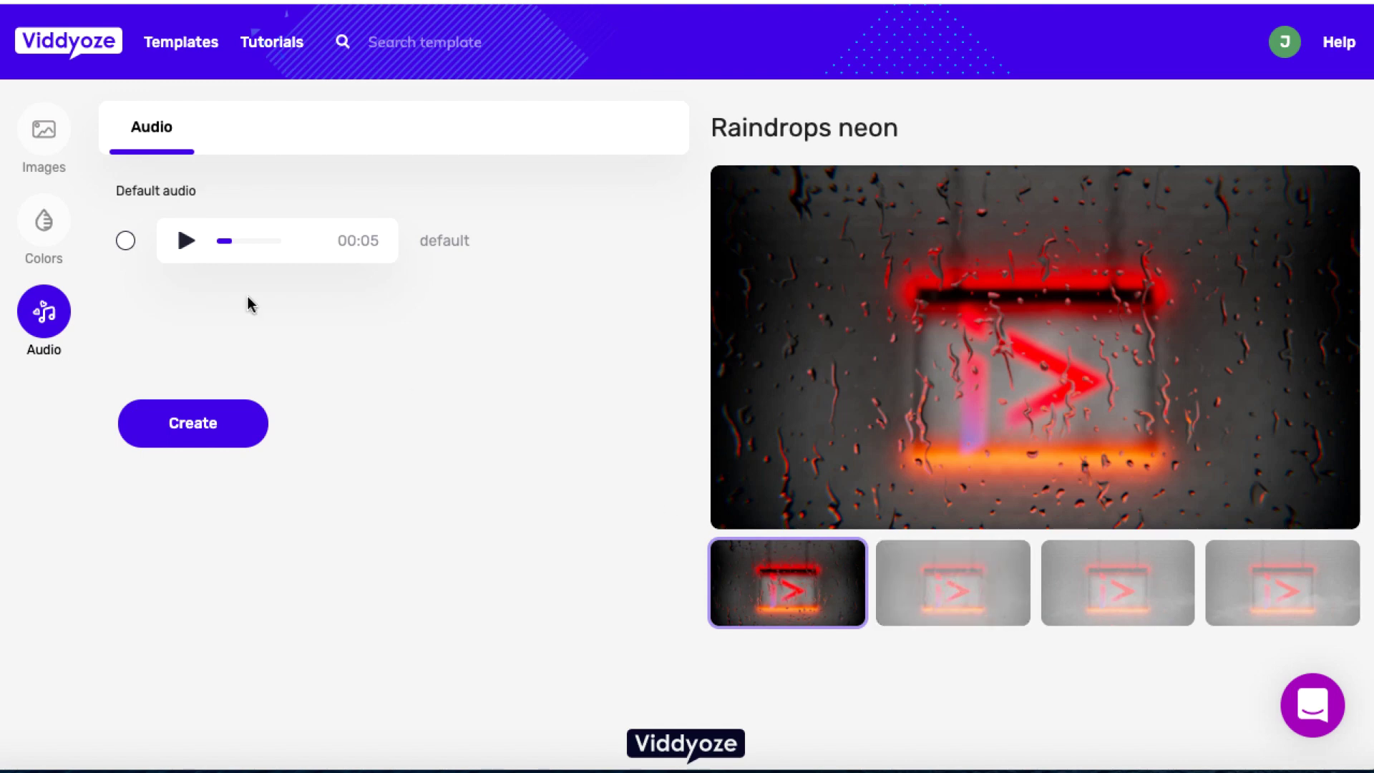
click(44, 224)
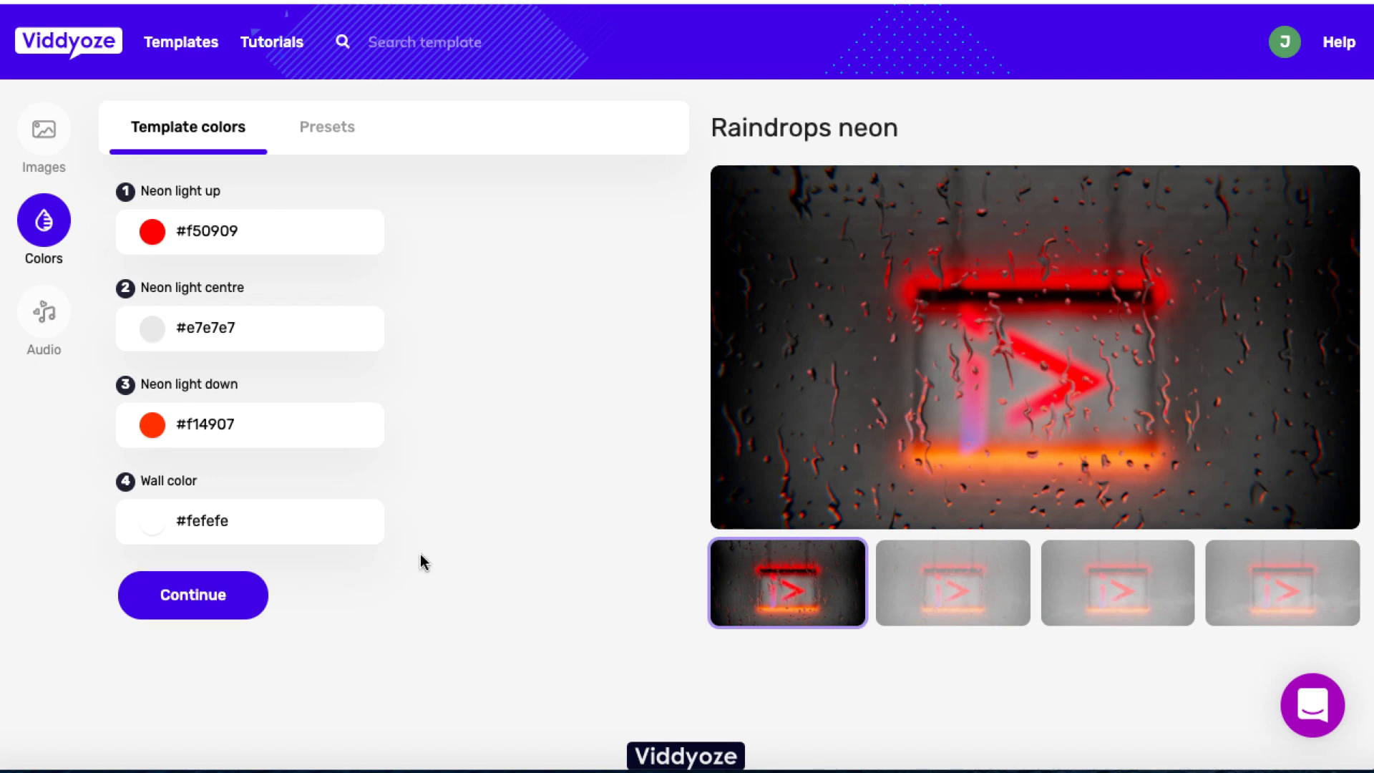
scroll(430, 562, down, 2)
scroll(451, 564, up, 2)
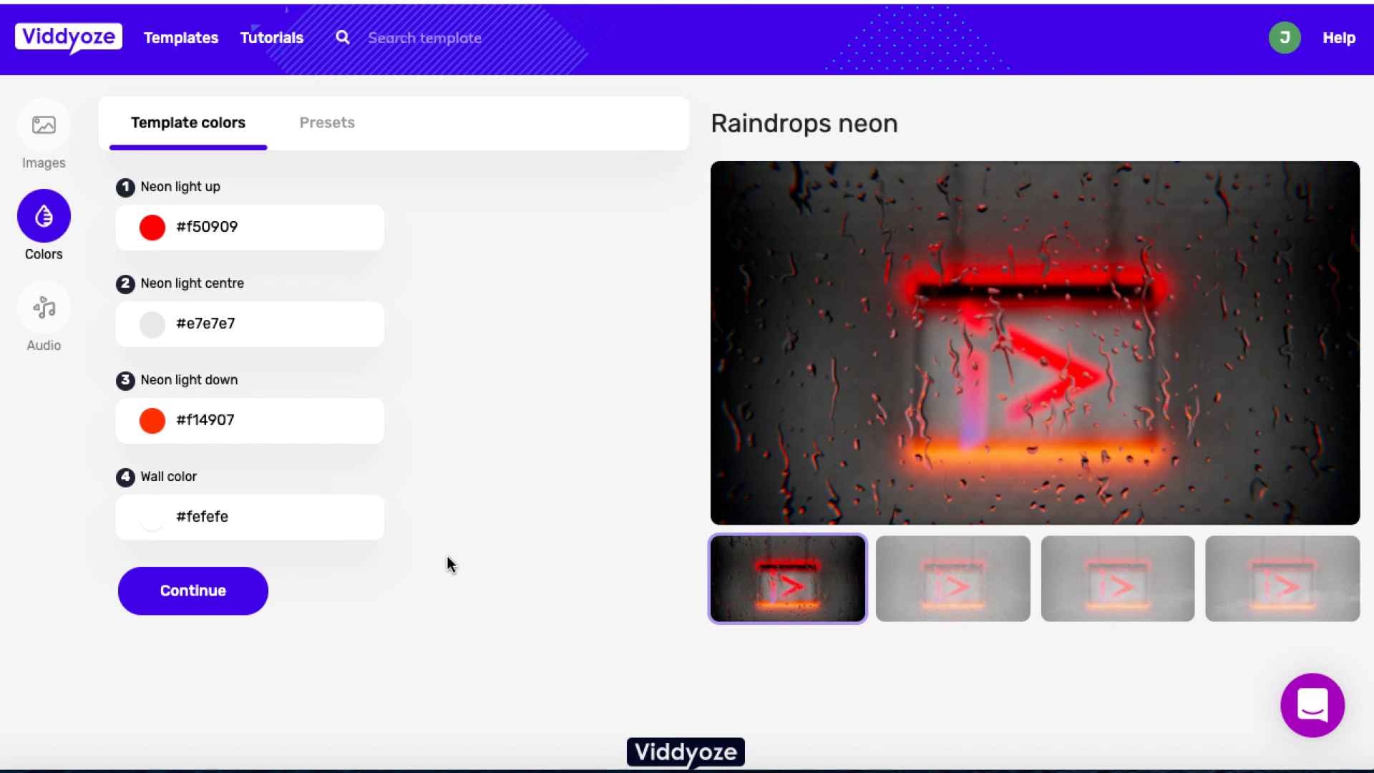
click(244, 591)
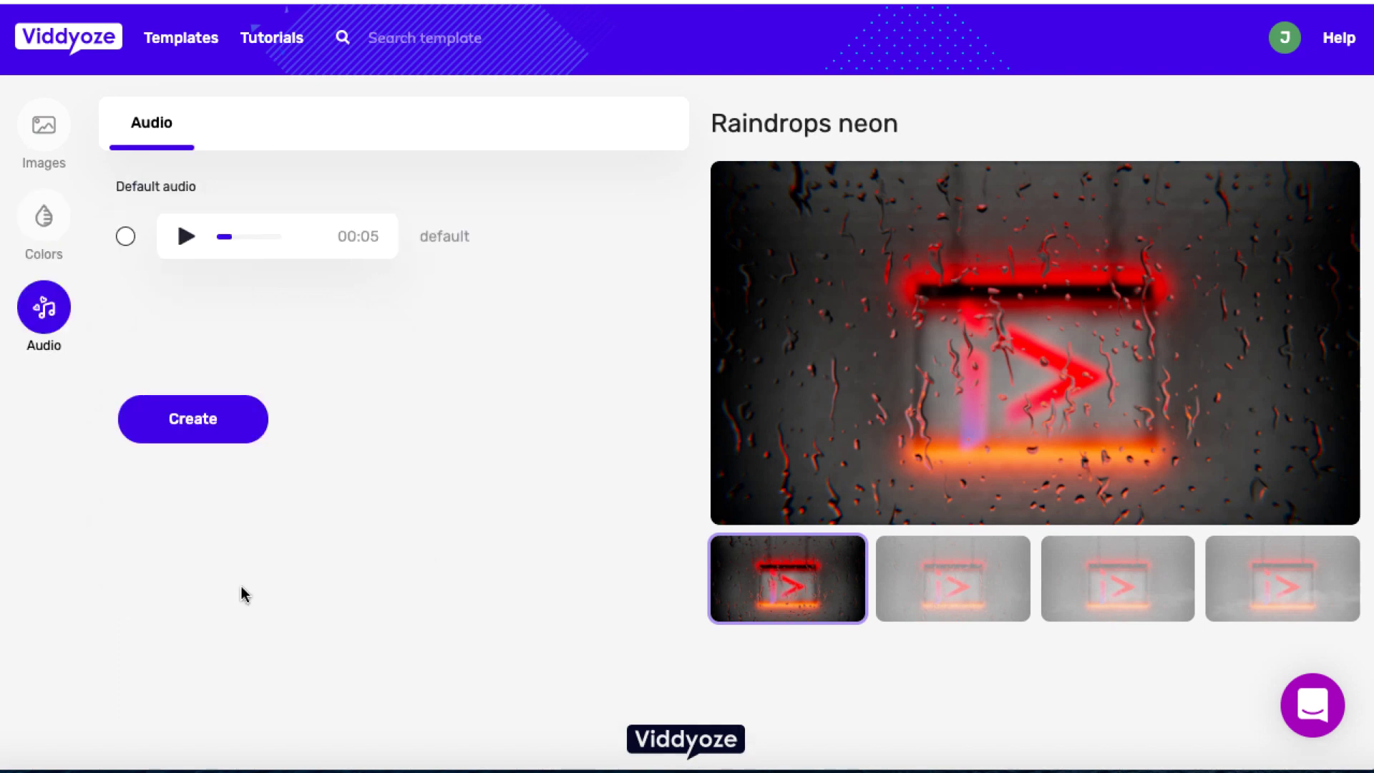
Step: Render the final video and download it from My Videos as a 5.8 MB MP4
click(191, 422)
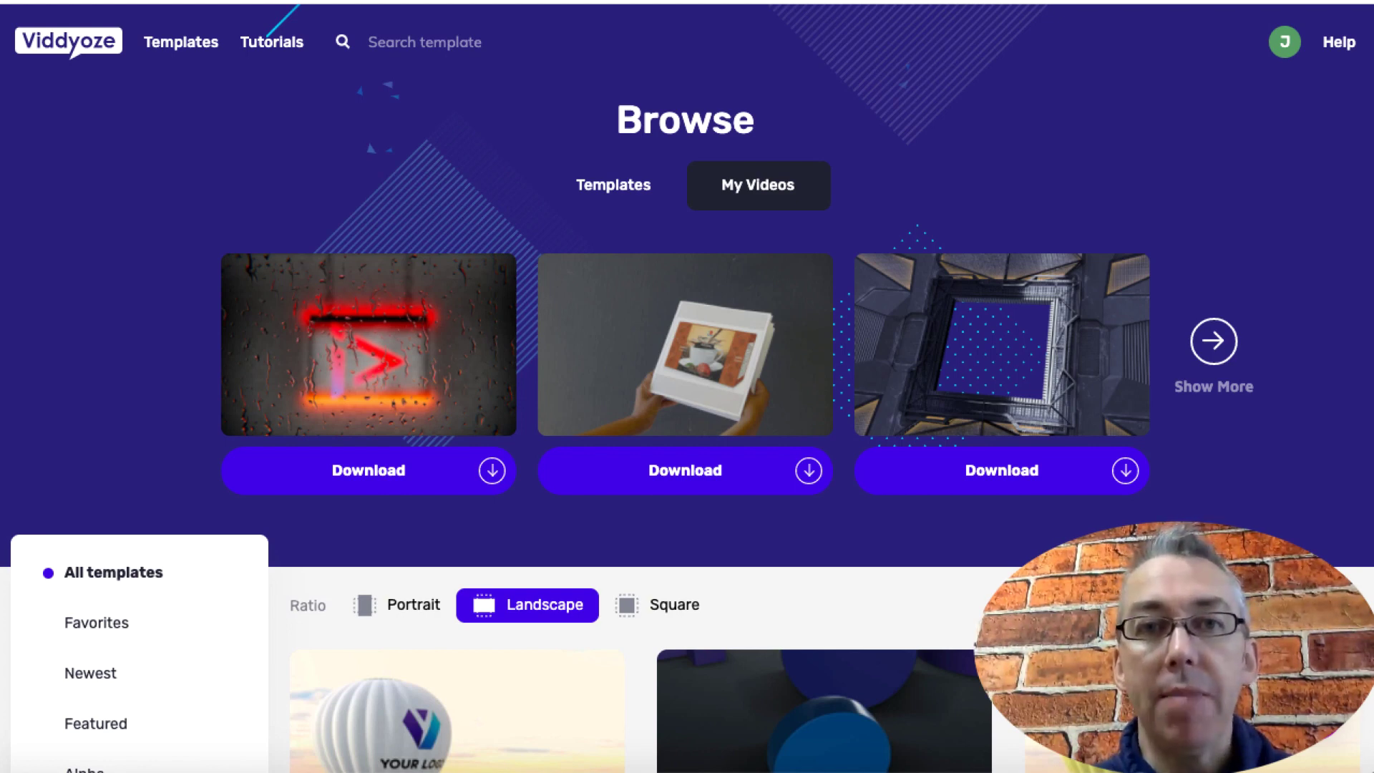
click(396, 478)
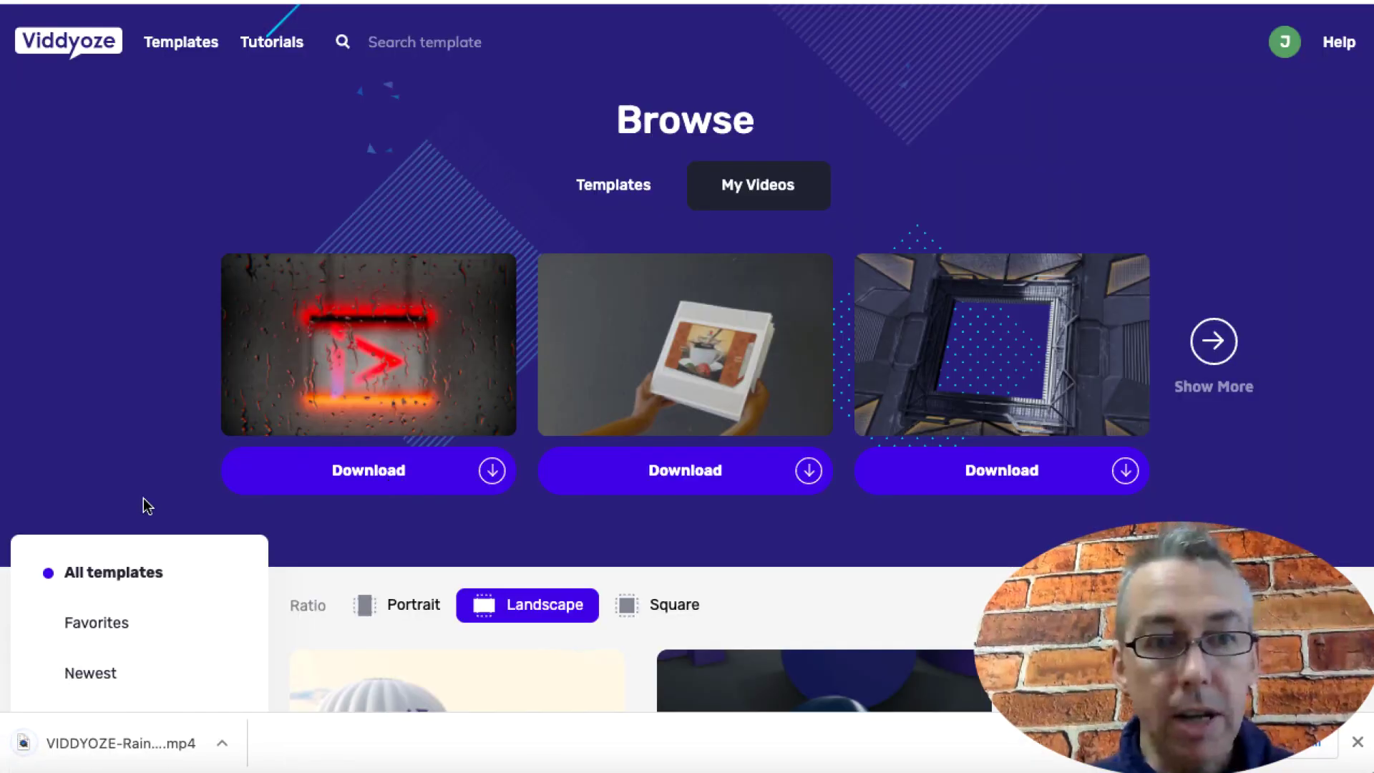
click(91, 746)
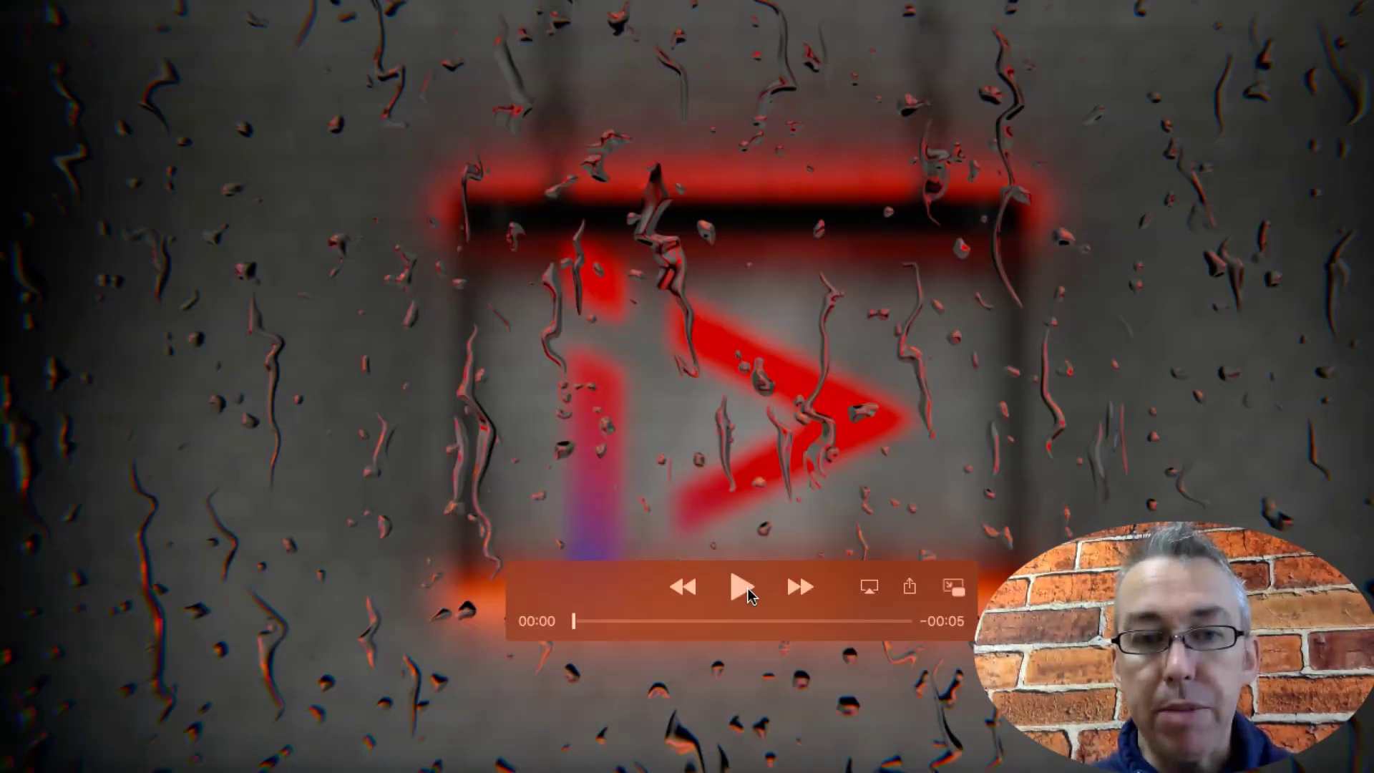
Step: Play the downloaded animation, then scroll the review to the Personal vs Commercial comparison
click(746, 591)
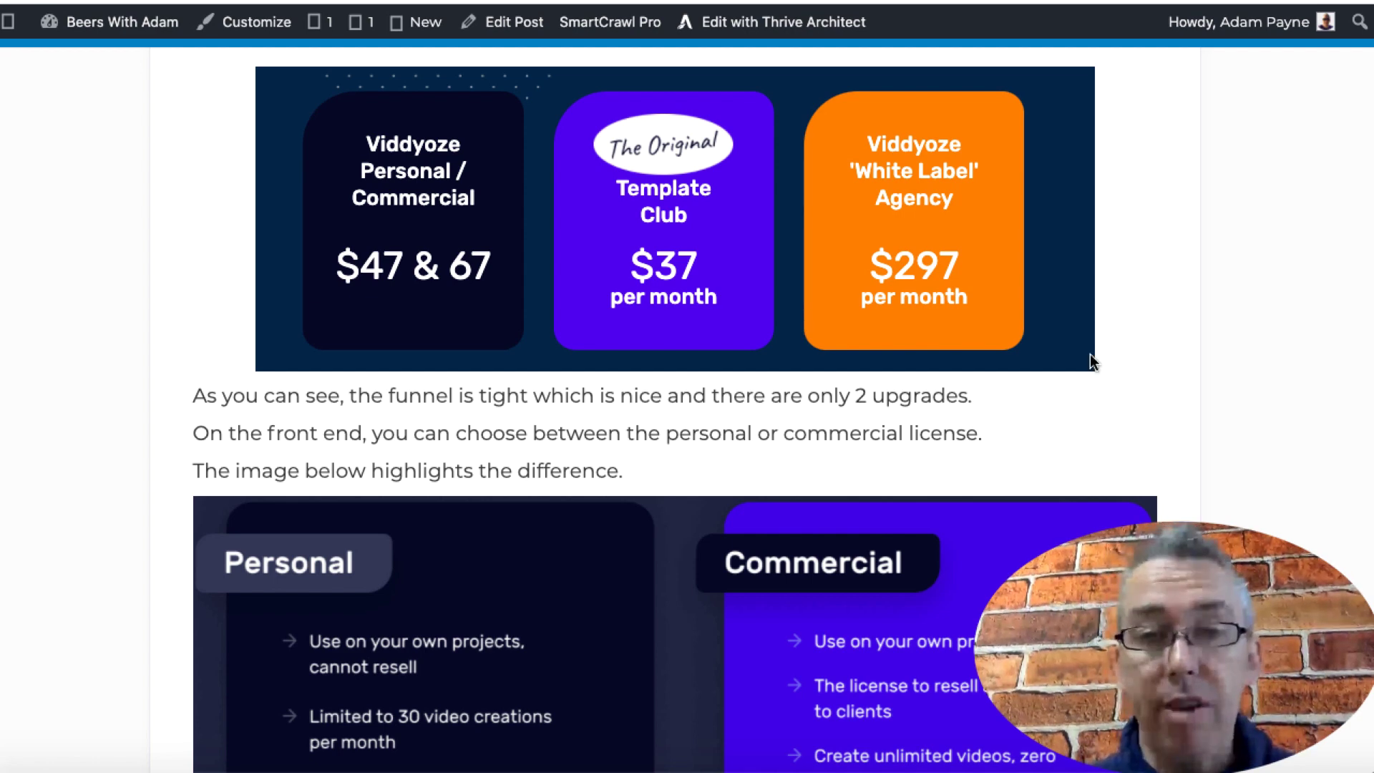
scroll(1091, 358, down, 5)
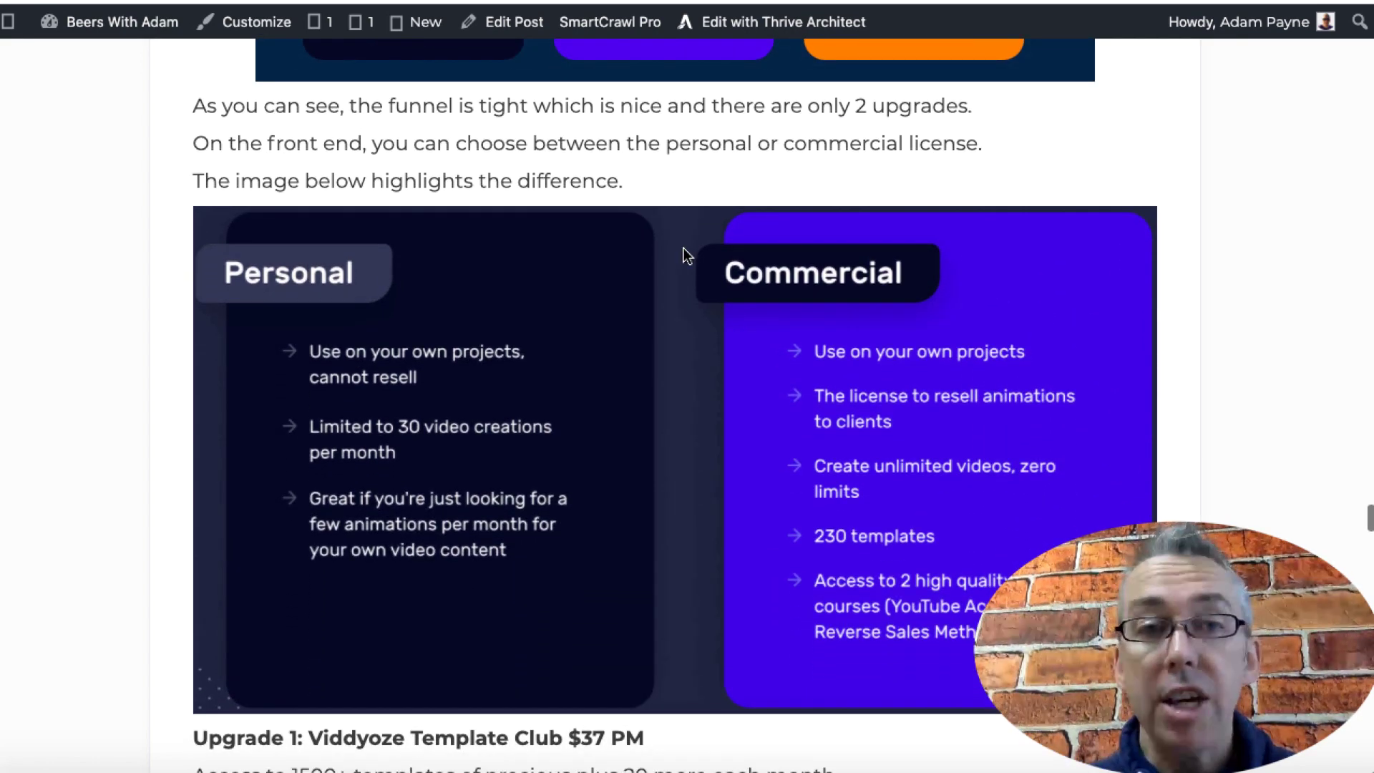